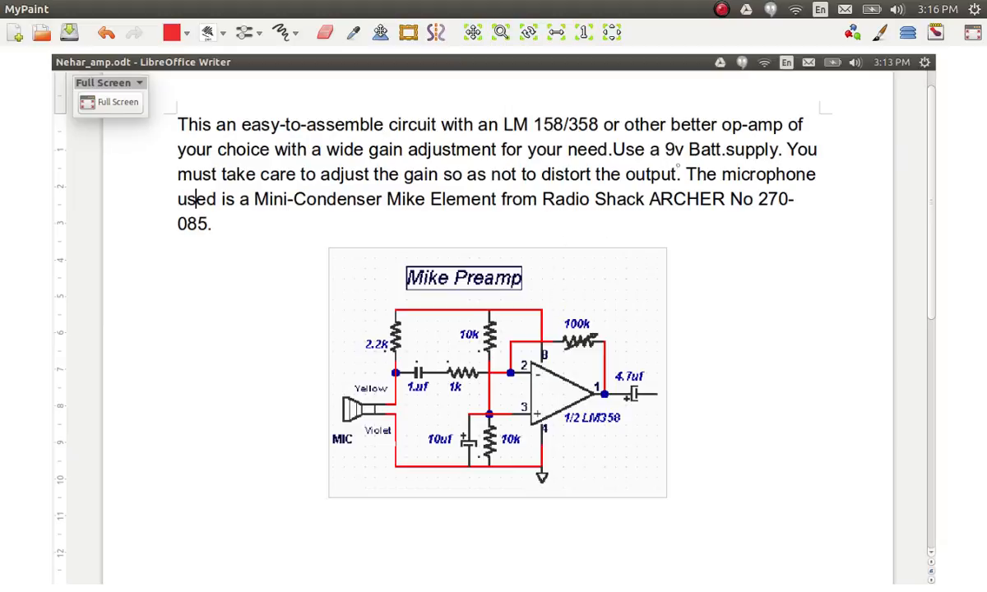
Step: Underline "9v Batt" in red and draw a supply lead labelled 9V from the top rail at the op-amp's pin 8
left_click_drag(662, 160, 717, 156)
mouse_move(543, 310)
left_mouse_down()
mouse_move(542, 293)
mouse_move(564, 297)
left_mouse_up()
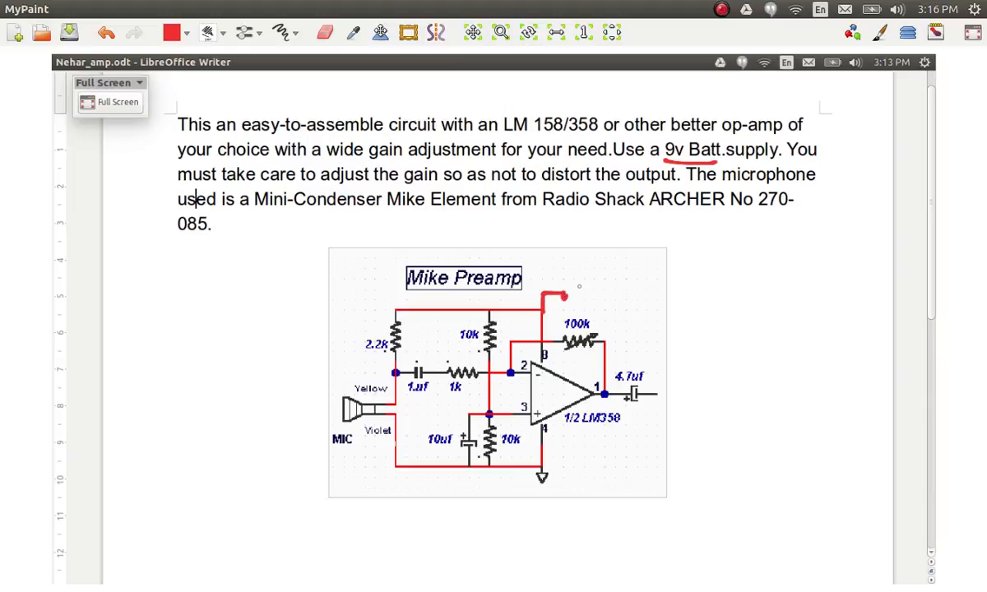
left_click(581, 284)
mouse_move(587, 282)
left_mouse_down()
mouse_move(585, 301)
mouse_move(601, 301)
mouse_move(608, 278)
left_mouse_up()
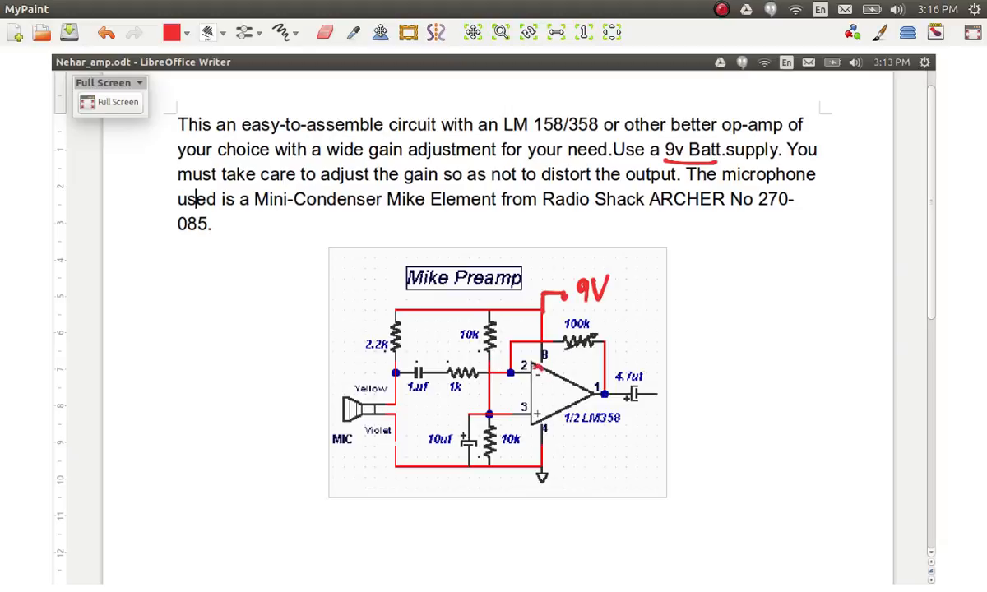
Step: Mark the circuit in red: circles on both op-amp inputs, 4.5 at the 10k divider node, and a zigzag above the 9V lead
mouse_move(540, 367)
left_mouse_down()
mouse_move(533, 419)
mouse_move(541, 419)
left_mouse_up()
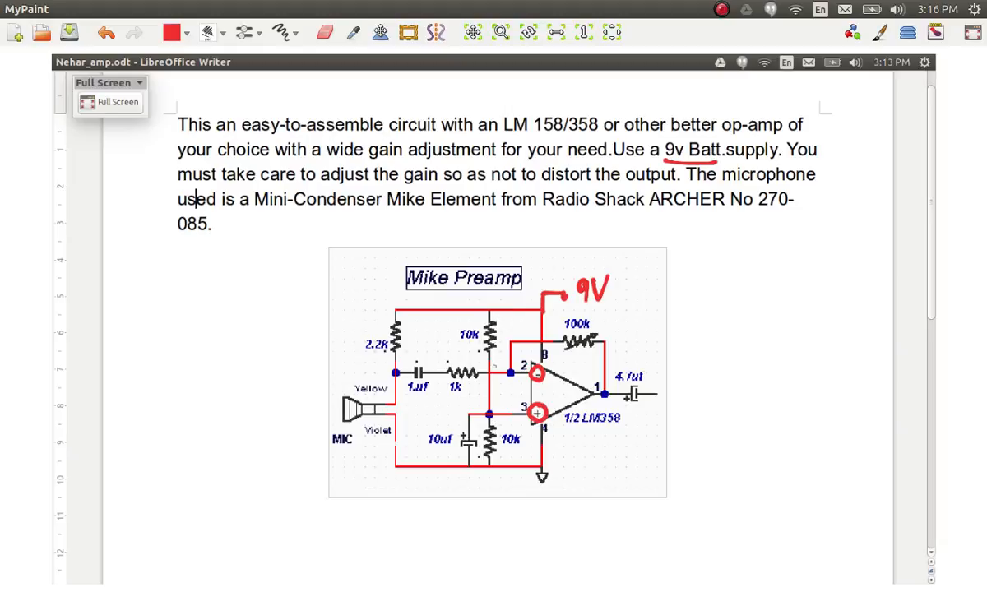
mouse_move(499, 388)
left_mouse_down()
mouse_move(495, 402)
mouse_move(511, 403)
mouse_move(503, 411)
mouse_move(524, 399)
mouse_move(510, 409)
left_mouse_up()
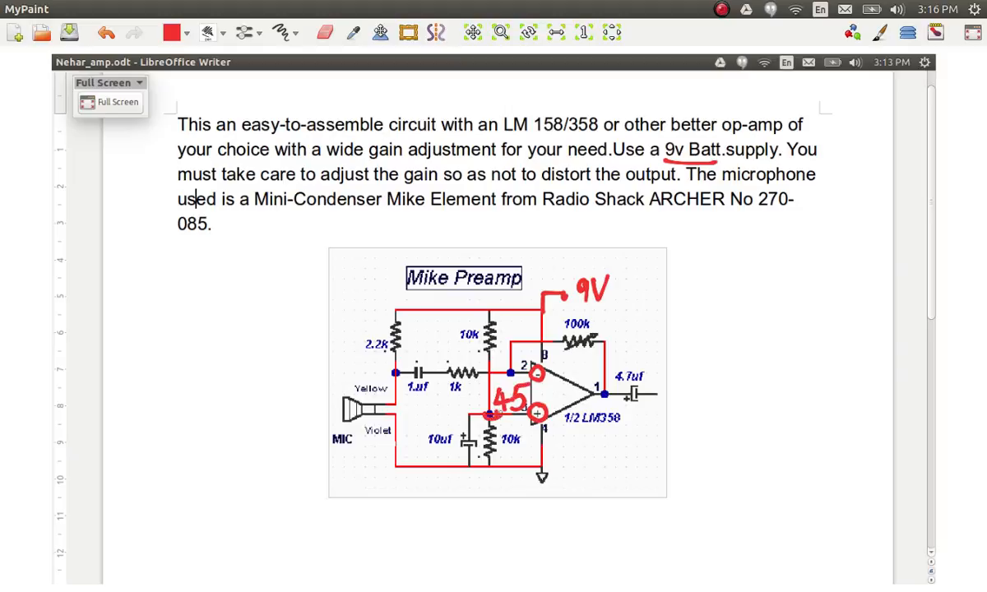
left_click_drag(487, 412, 490, 408)
left_click_drag(552, 283, 569, 283)
Step: Change the brush colour to green, then outline the 2.2k resistor, the microphone and the 1uf capacitor in the circuit
key("x")
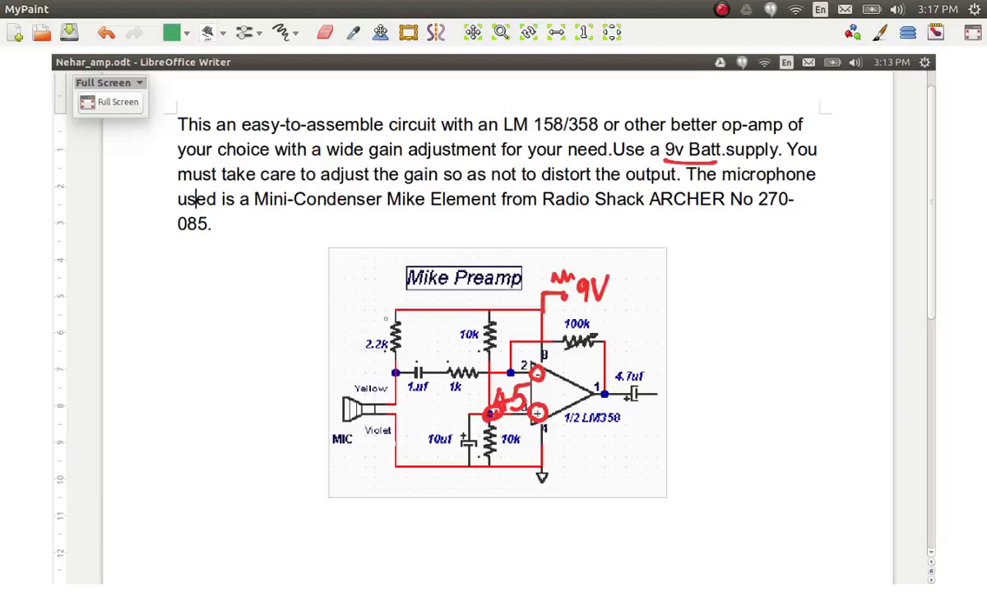
mouse_move(393, 318)
left_mouse_down()
mouse_move(369, 321)
mouse_move(362, 350)
mouse_move(408, 345)
mouse_move(398, 318)
left_mouse_up()
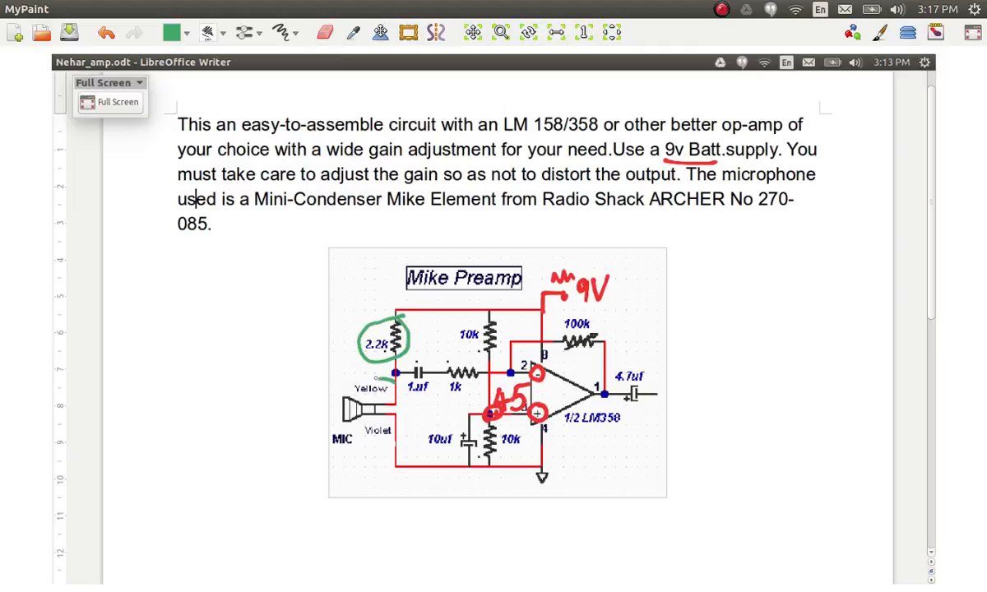
mouse_move(388, 384)
left_mouse_down()
mouse_move(342, 416)
mouse_move(366, 437)
mouse_move(407, 407)
mouse_move(396, 380)
left_mouse_up()
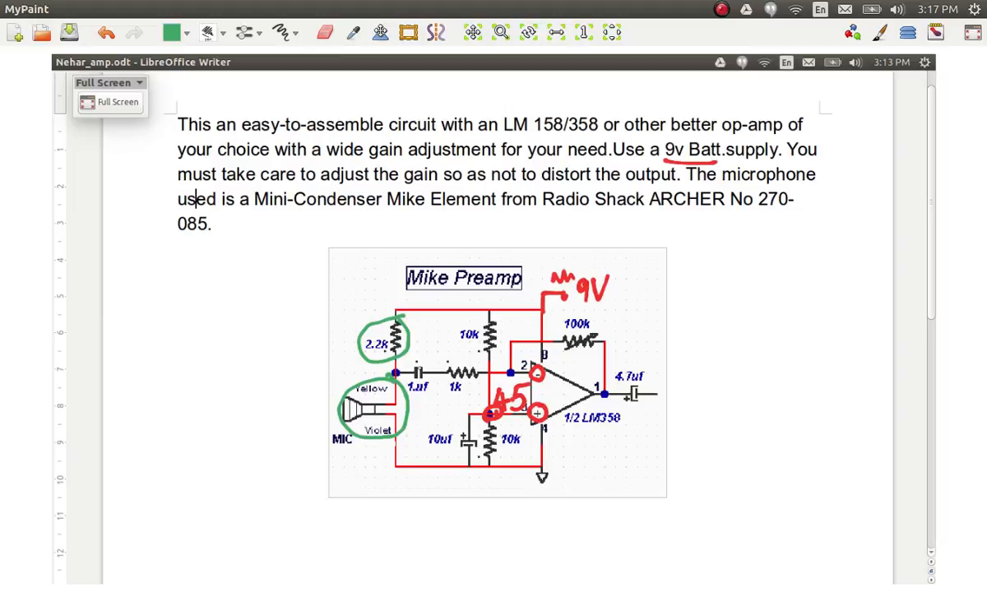
mouse_move(410, 358)
left_mouse_down()
mouse_move(434, 372)
mouse_move(429, 401)
mouse_move(398, 406)
mouse_move(400, 365)
mouse_move(412, 358)
left_mouse_up()
left_click_drag(359, 380, 372, 374)
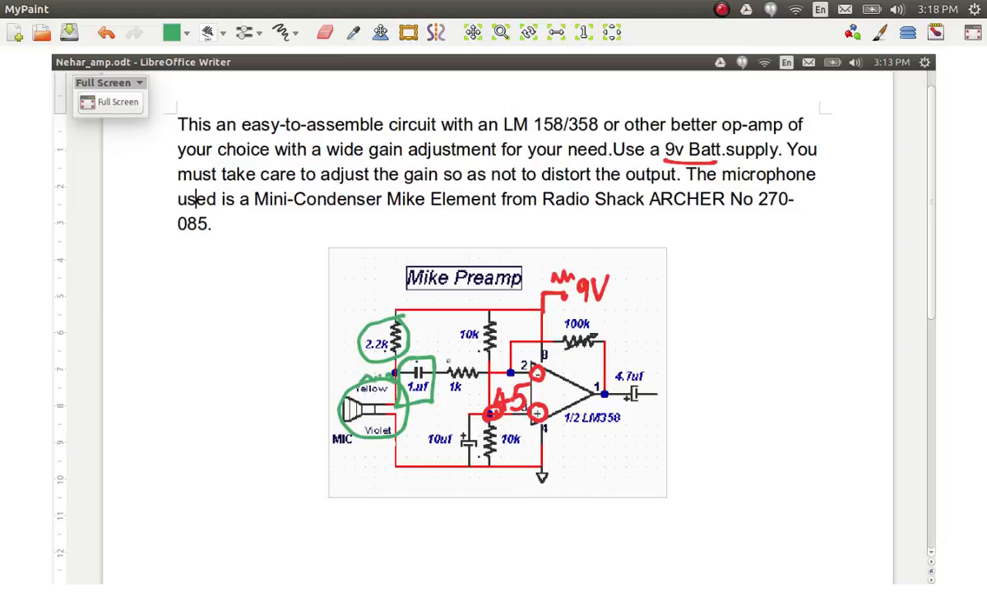
Step: Draw green signal arrows along the 1k input and 100k feedback paths, and circle the 4.7uf output capacitor
mouse_move(447, 360)
left_mouse_down()
mouse_move(552, 374)
mouse_move(550, 400)
mouse_move(542, 385)
mouse_move(534, 411)
mouse_move(521, 412)
left_mouse_up()
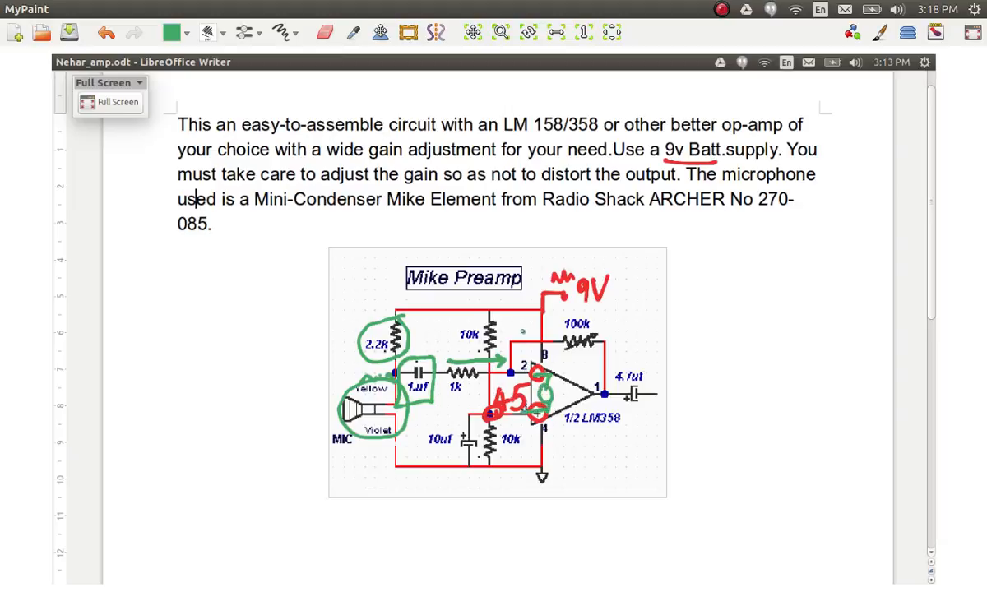
mouse_move(522, 331)
left_mouse_down()
mouse_move(536, 332)
mouse_move(531, 338)
left_mouse_up()
left_click_drag(538, 336, 510, 335)
mouse_move(648, 362)
left_mouse_down()
mouse_move(622, 366)
mouse_move(623, 403)
mouse_move(651, 396)
mouse_move(649, 370)
mouse_move(658, 395)
left_mouse_up()
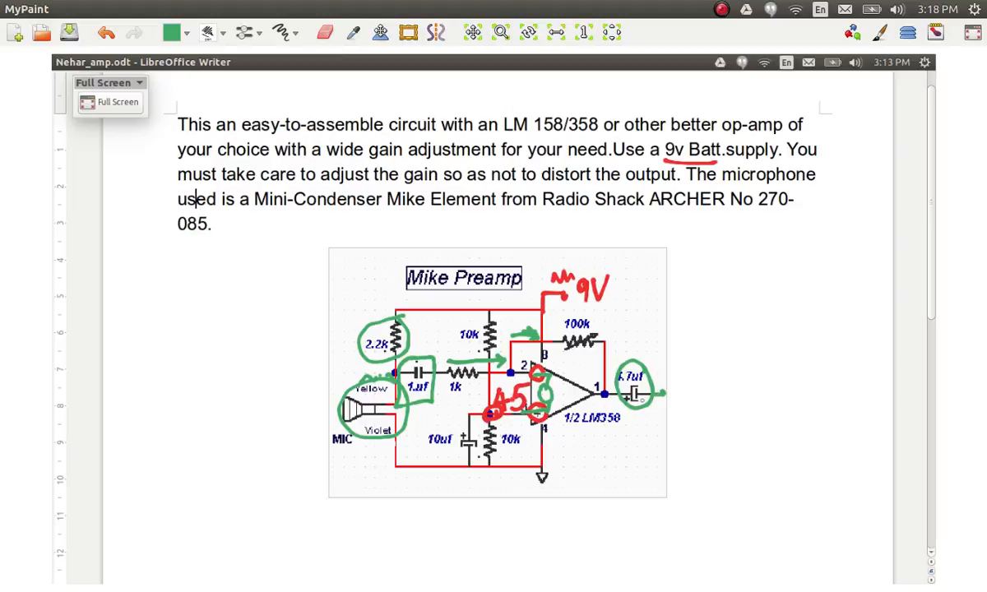
Step: Switch to LTspice and delete op-amp A1 together with its input wires, ground wire and ground symbol
key("alt+Tab")
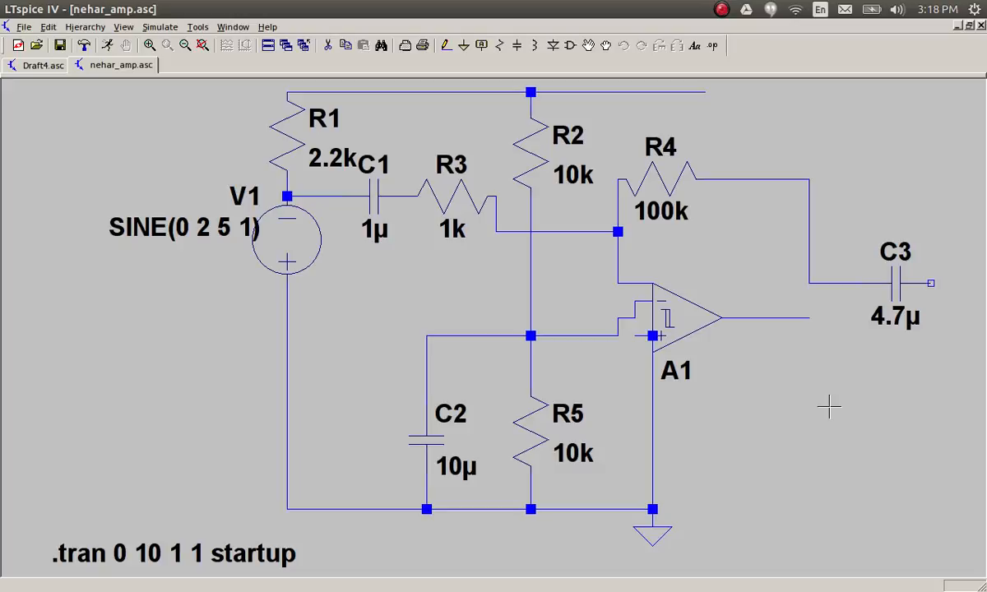
key("Delete")
left_click(617, 327)
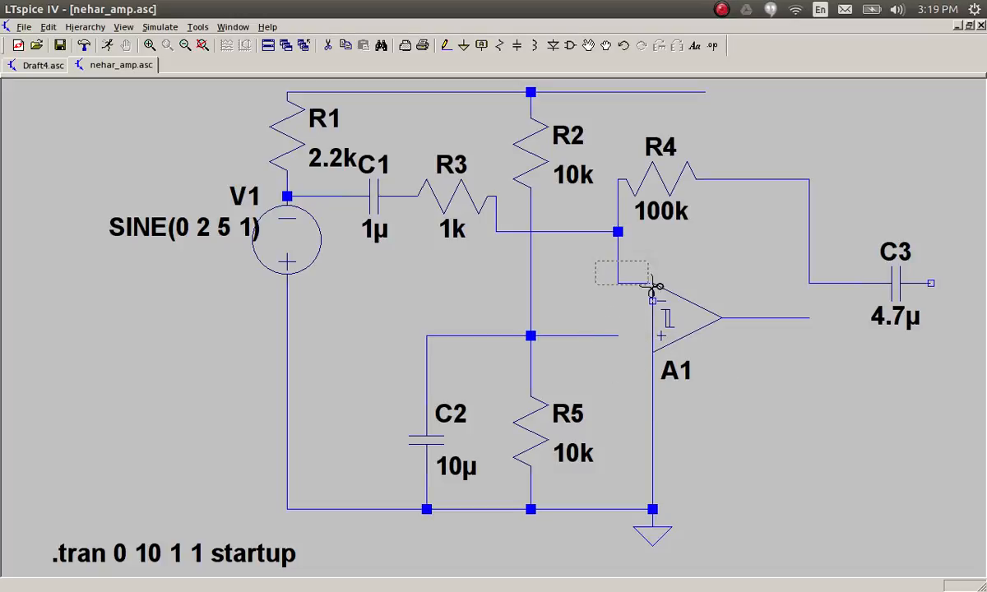
left_click_drag(596, 261, 688, 292)
key("Escape")
key("F5")
left_click_drag(637, 244, 672, 518)
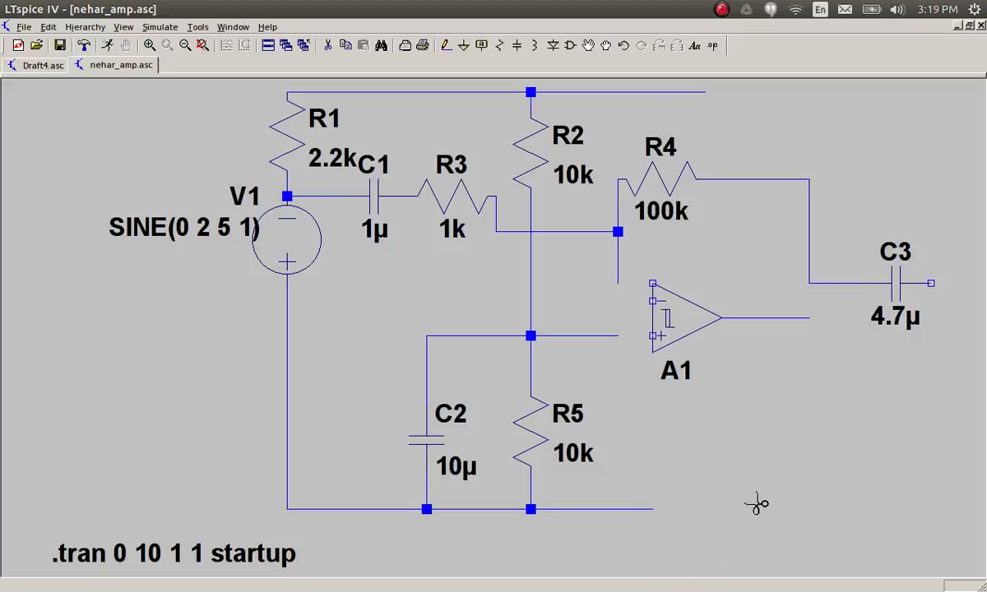
left_click(678, 337)
key("Escape")
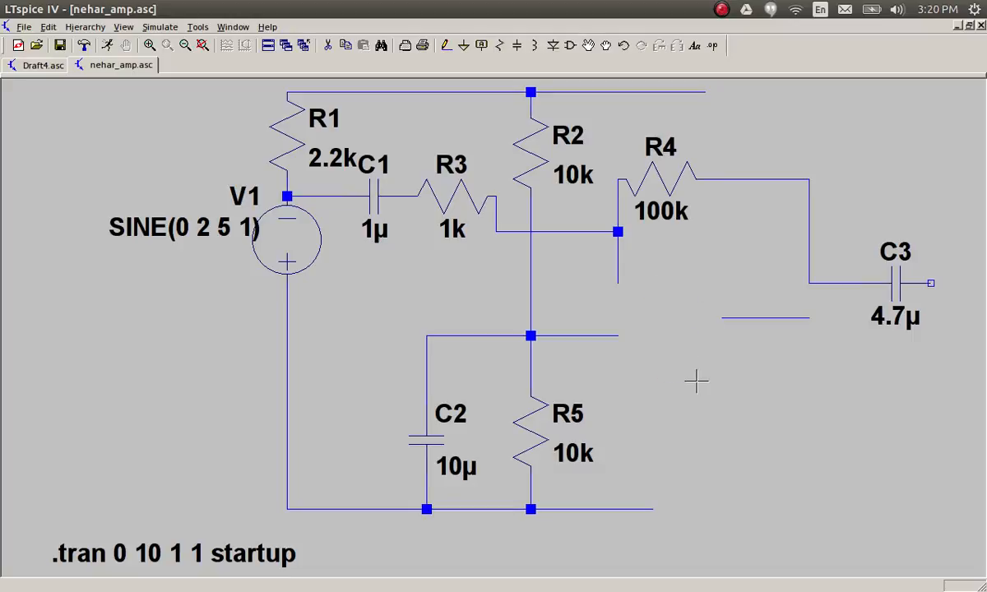
Step: Place a UniversalOpamp2 in the gap at the output wire and wire its non-inverting input to the R2–R5 node
key("F2")
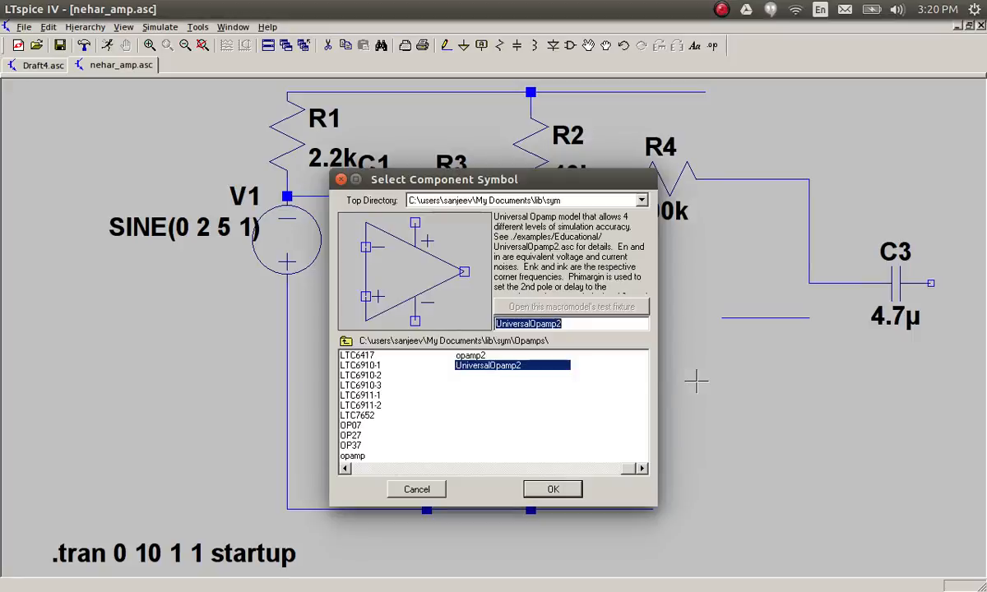
double_click(537, 369)
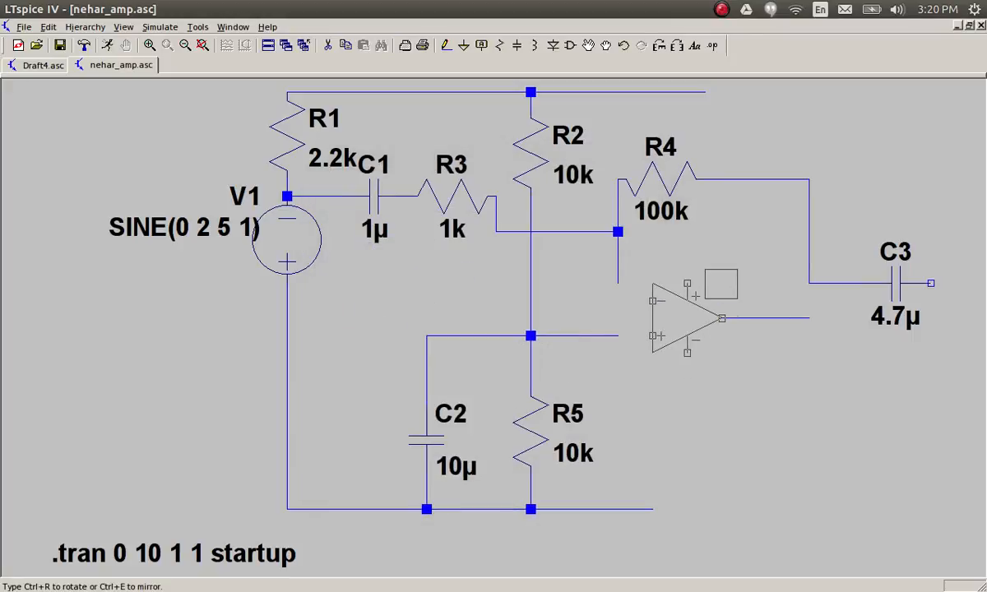
left_click(697, 342)
key("Escape")
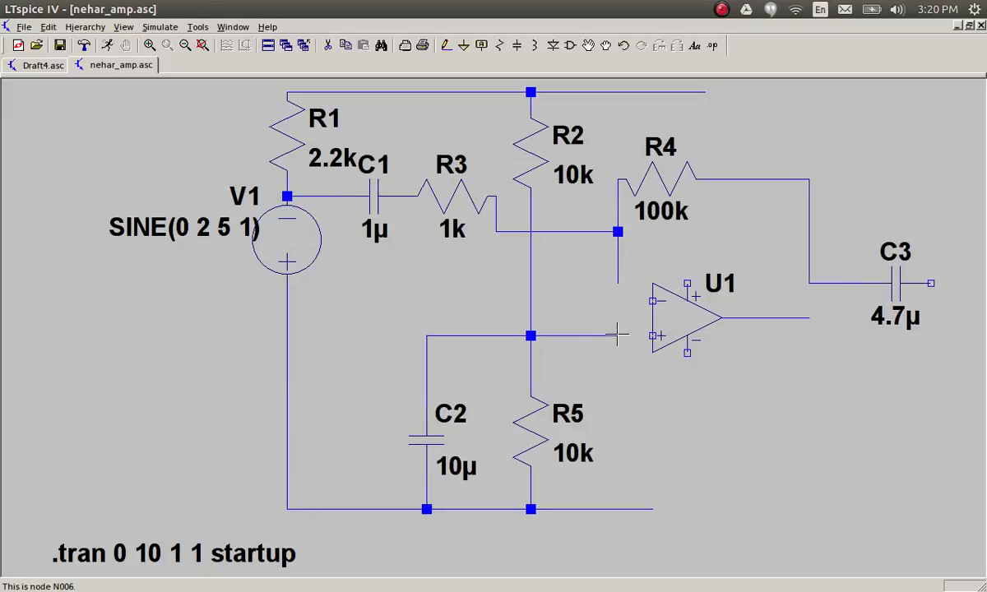
key("F3")
left_click(653, 336)
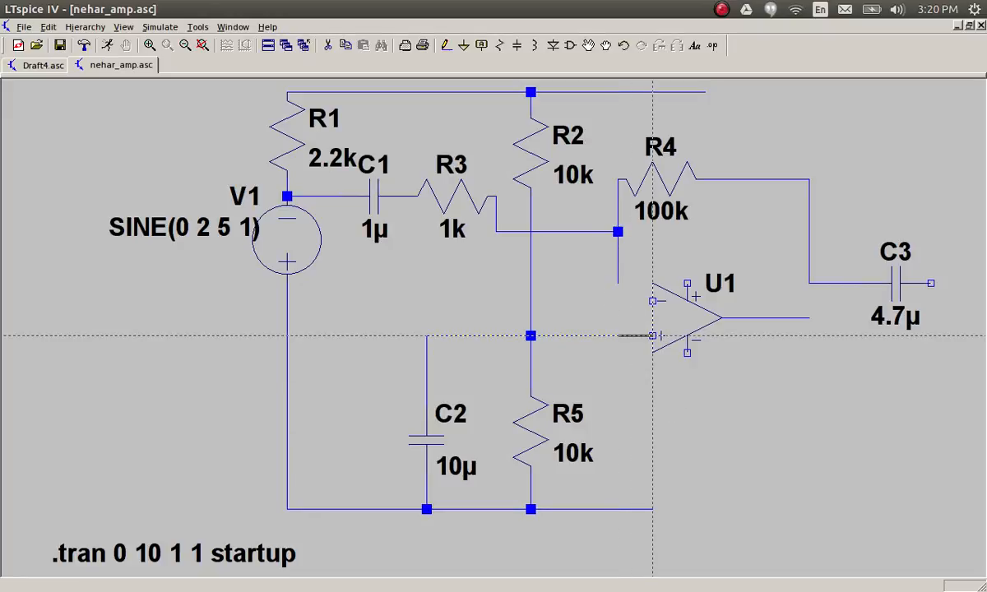
key("Escape")
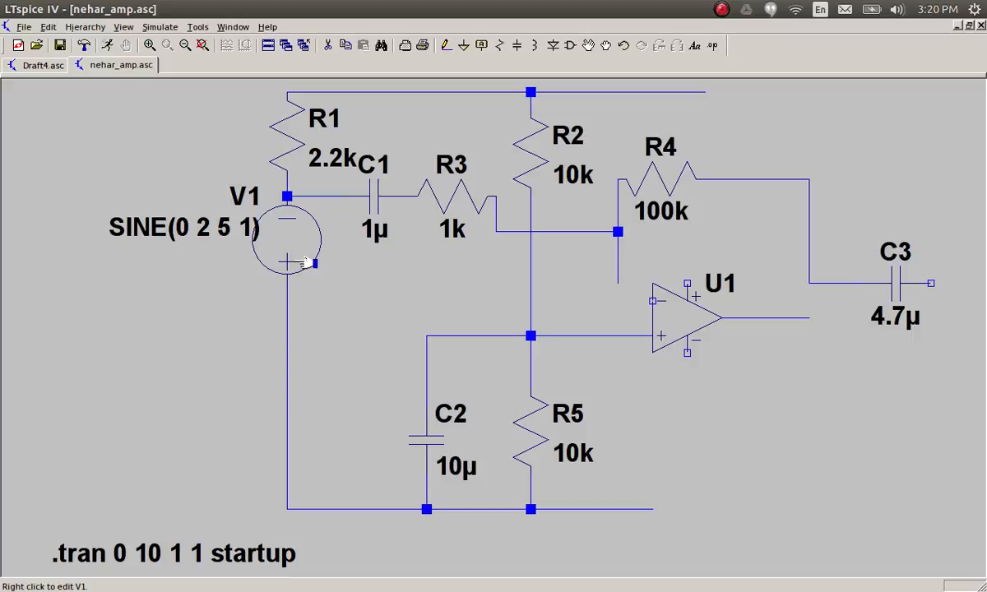
Step: Move V1, C1, R3 and the wire from R3 to R4 down so the input branch forms one straight line
left_click_drag(315, 258, 315, 345)
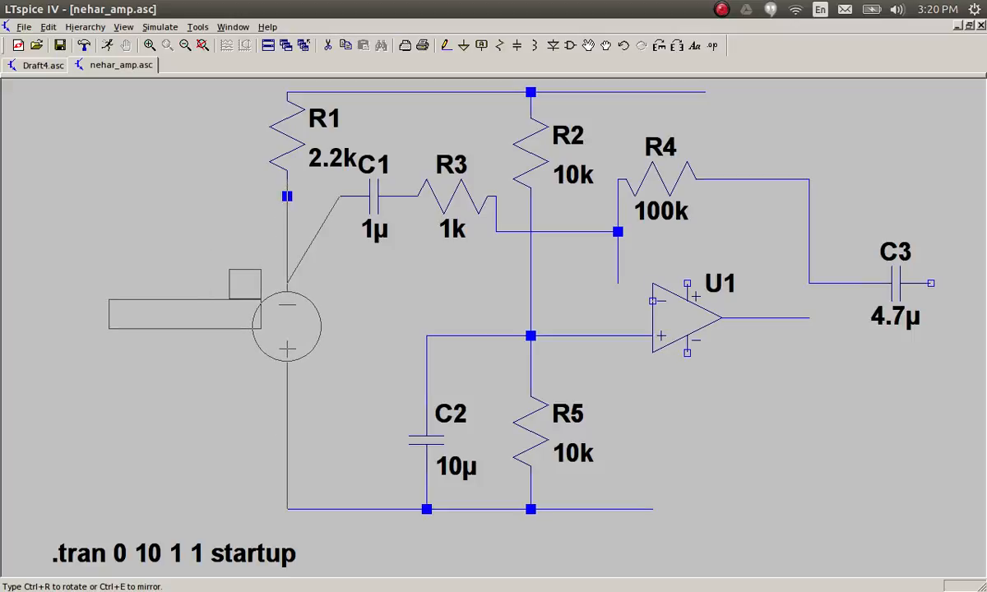
left_click(315, 346)
left_click(369, 196)
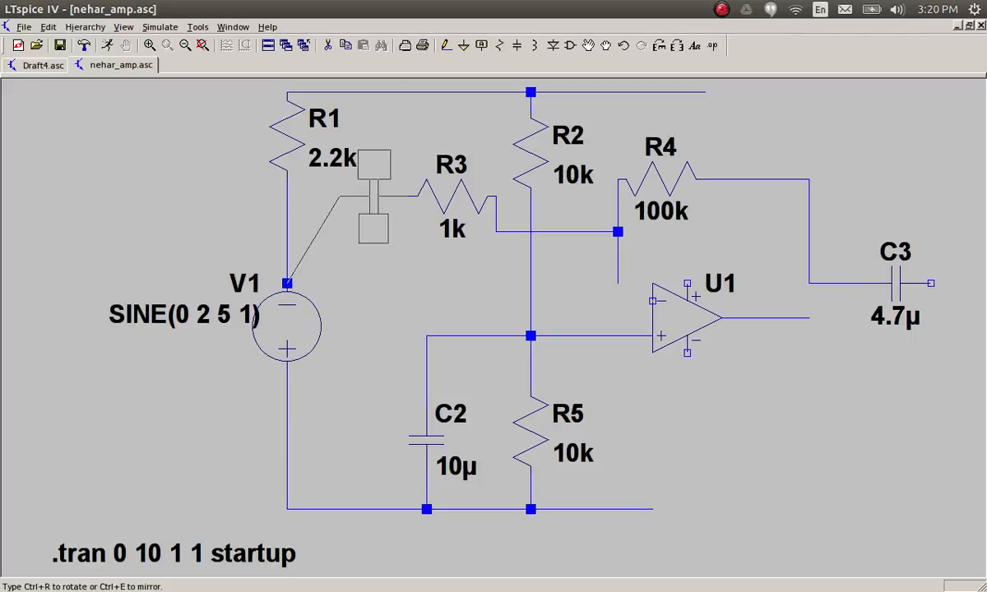
left_click(372, 283)
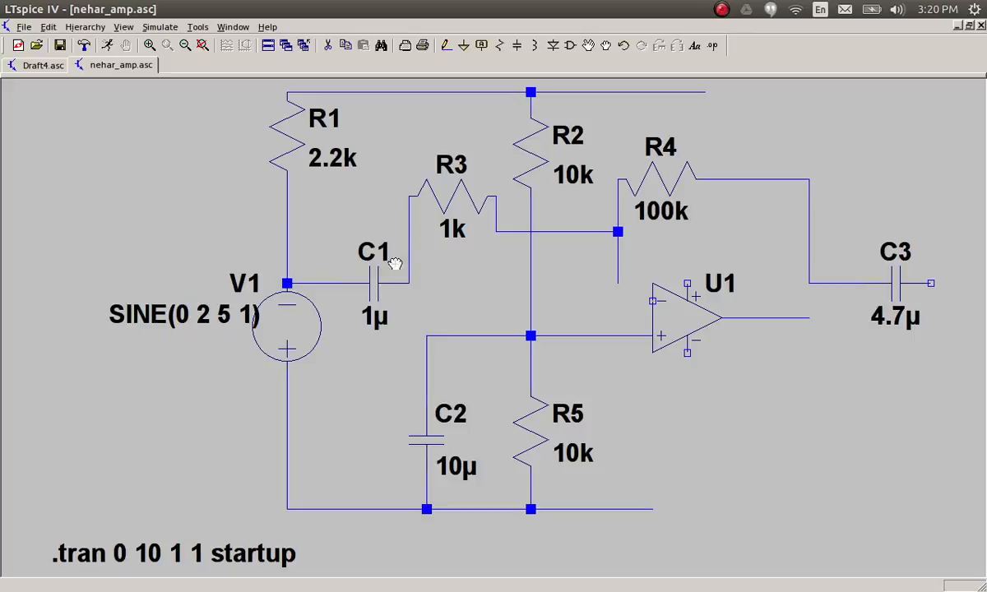
left_click(427, 193)
left_click(444, 284)
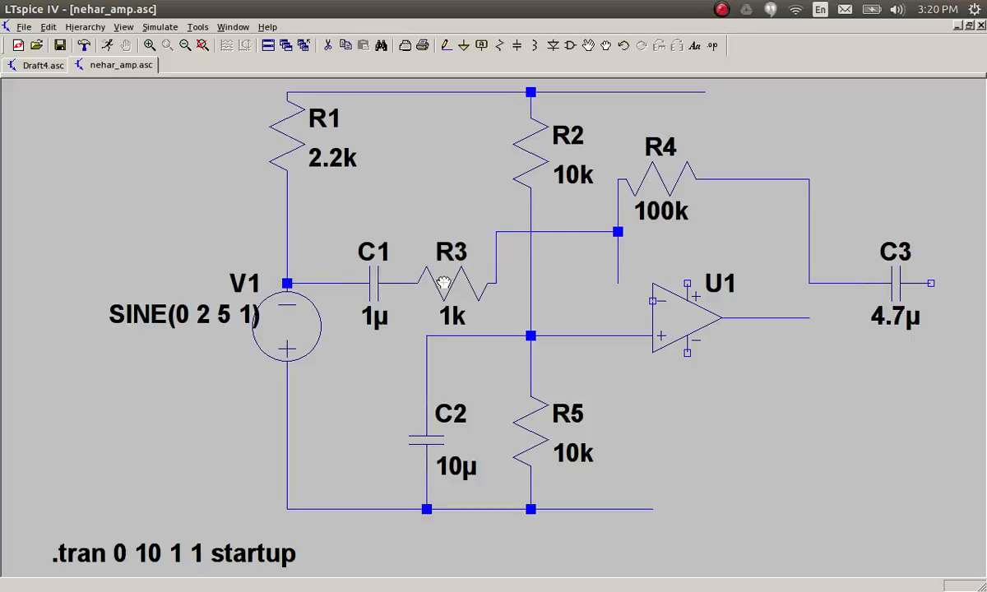
left_click(539, 232)
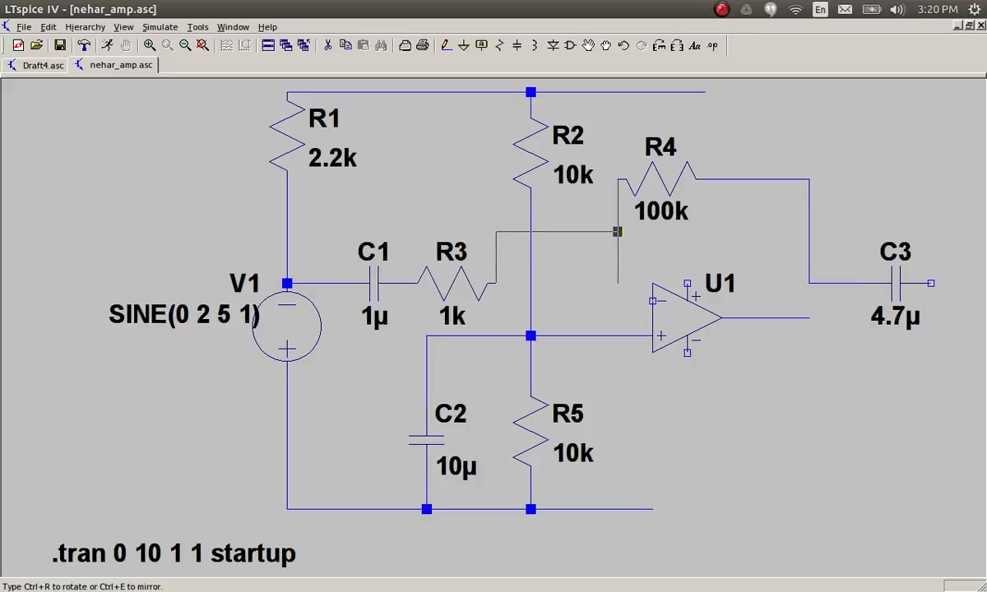
left_click(539, 283)
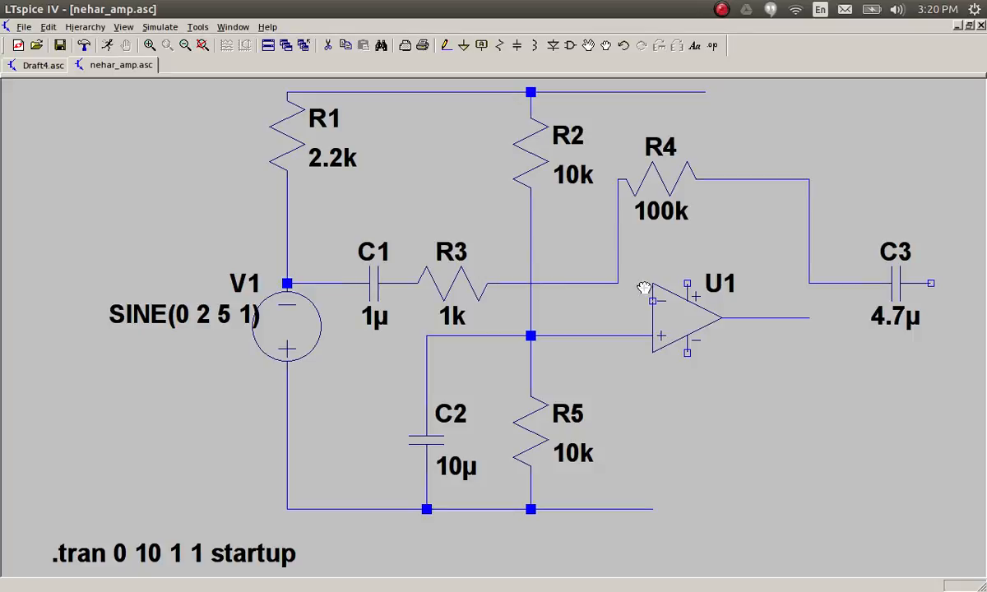
Step: Wire the junction of R3 and R4 to the op-amp's inverting input
key("F3")
left_click(618, 283)
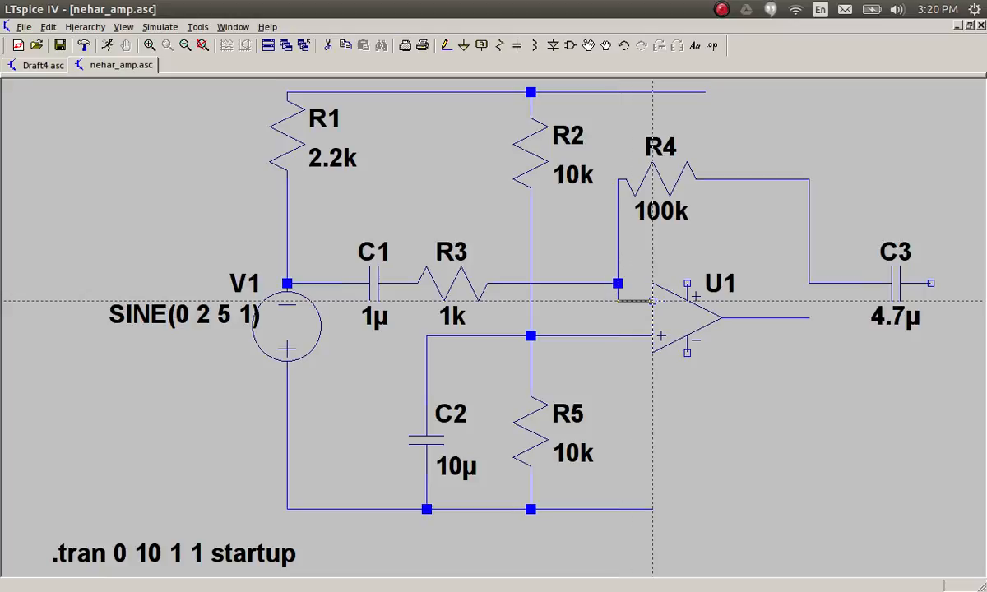
left_click(653, 301)
Step: Lower V1 with its bottom lead attached, and move the R1–C1 junction down to the inverting input's level
left_click_drag(587, 248, 204, 362)
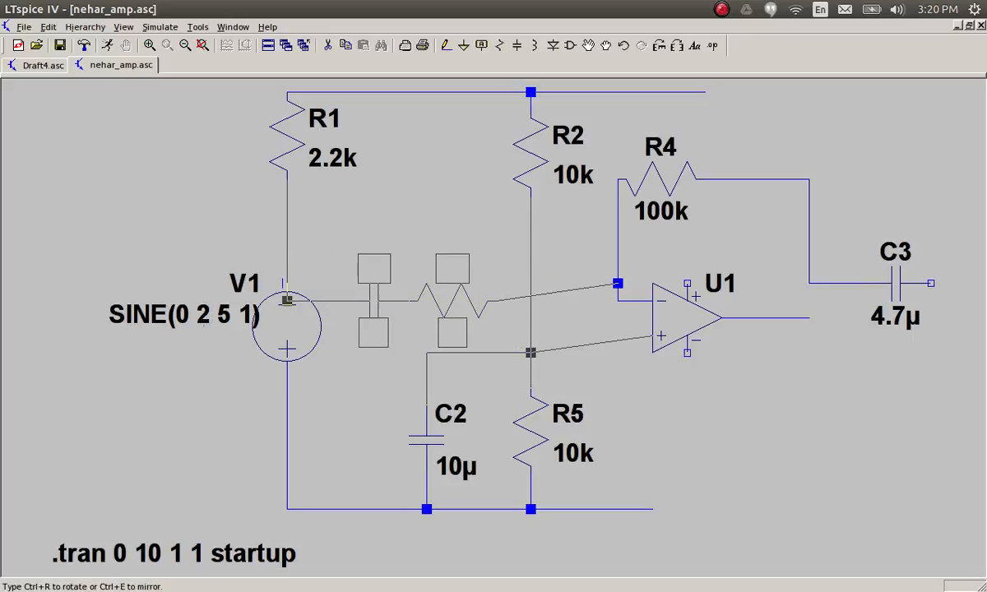
left_click(287, 300)
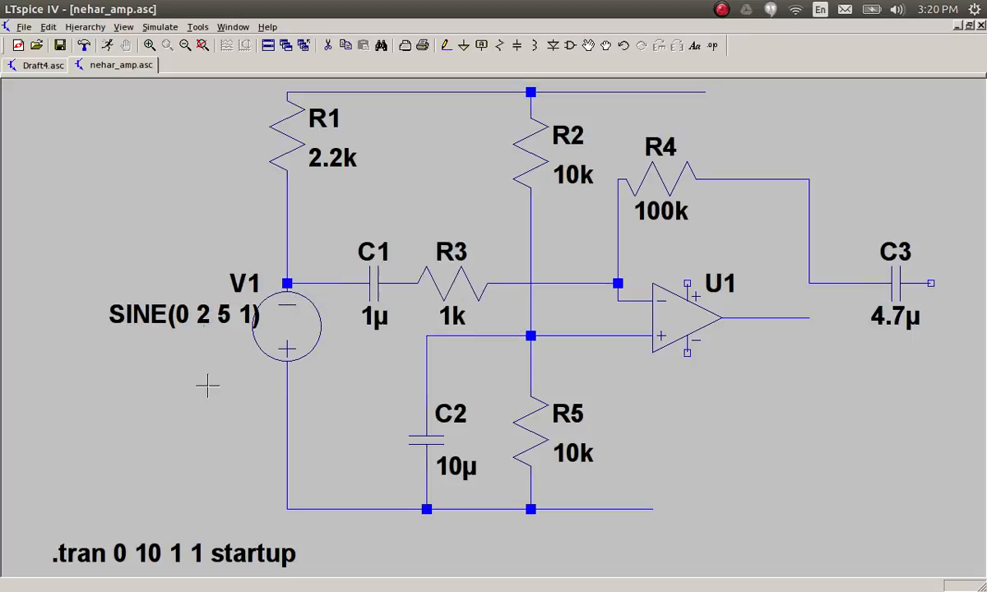
left_click(292, 333)
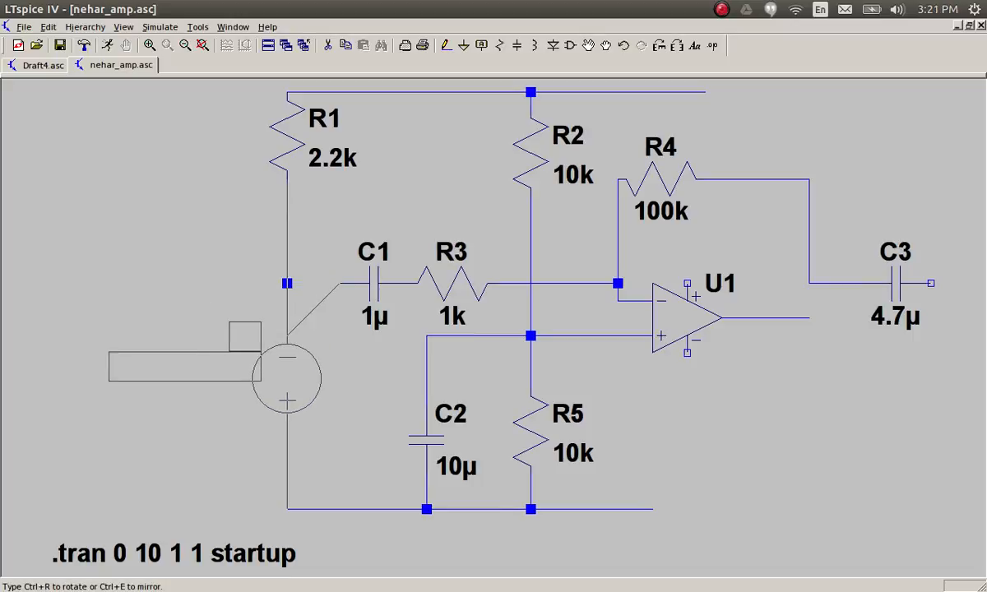
left_click(285, 361)
left_click(286, 336)
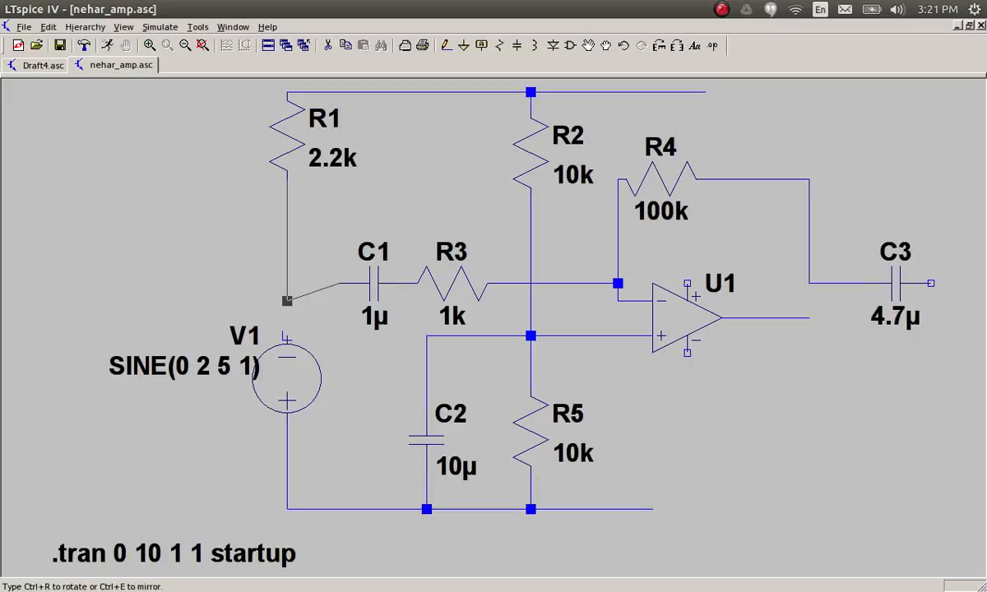
left_click(287, 300)
Step: Move C1 and R3 down level with the op-amp's inverting input
left_click(371, 286)
left_click(374, 302)
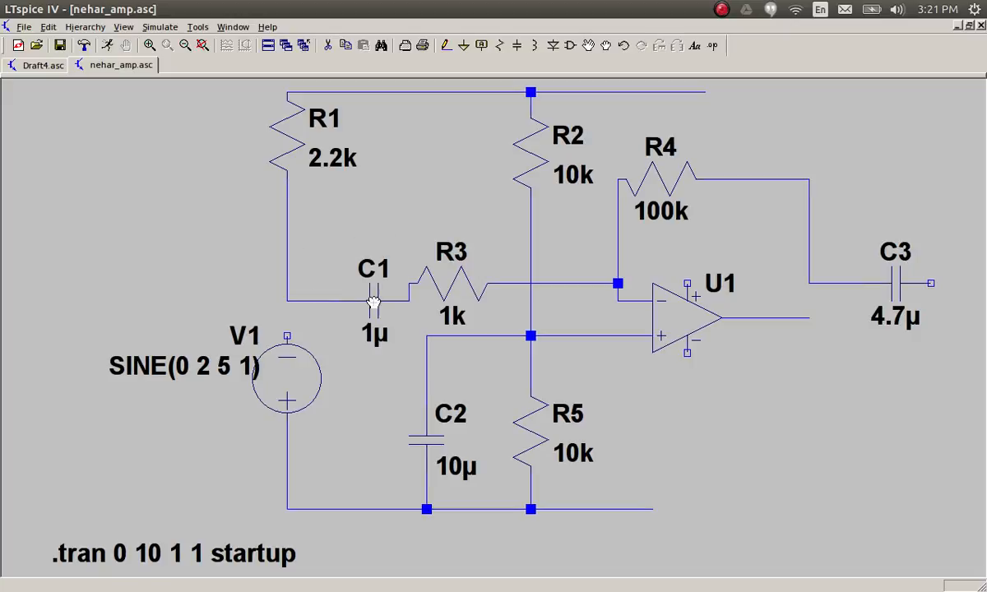
left_click(415, 264)
left_click(415, 280)
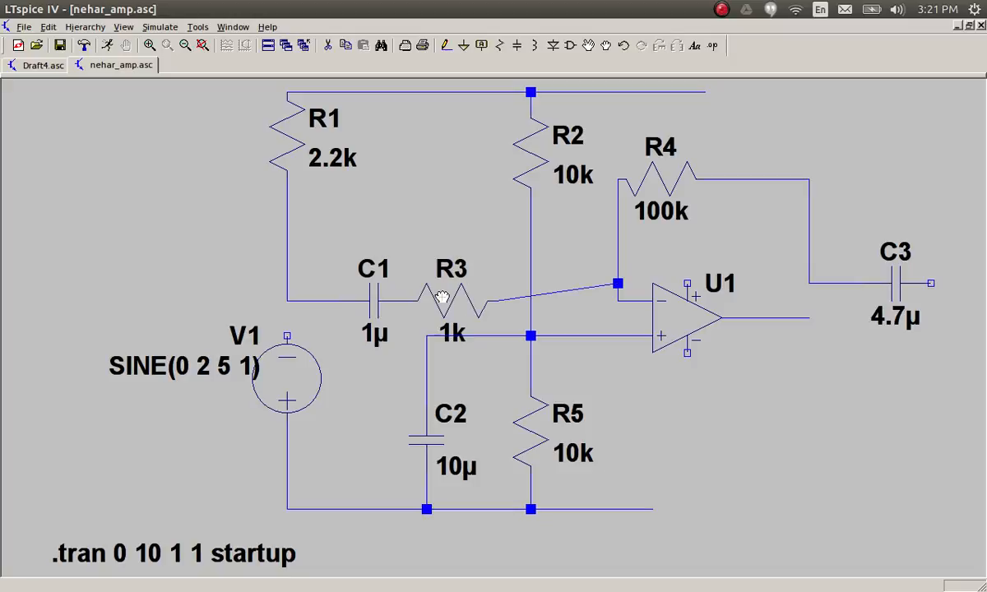
Step: Straighten the wire from R3 to the inverting input by lowering its bends and the R4 junction onto one line
left_click(569, 294)
left_click(565, 298)
left_click(575, 288)
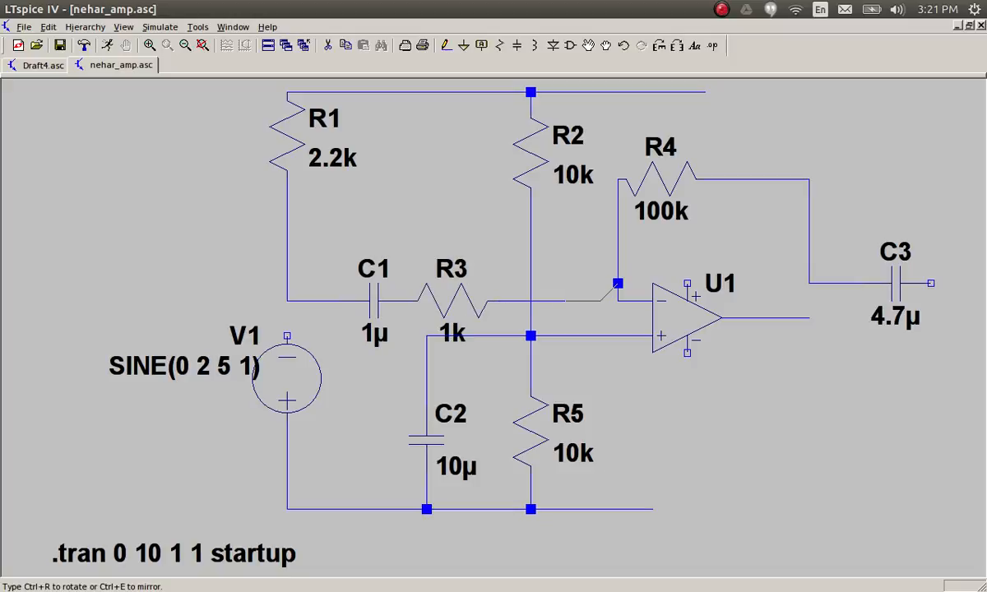
left_click(613, 289)
left_click(618, 287)
left_click(618, 301)
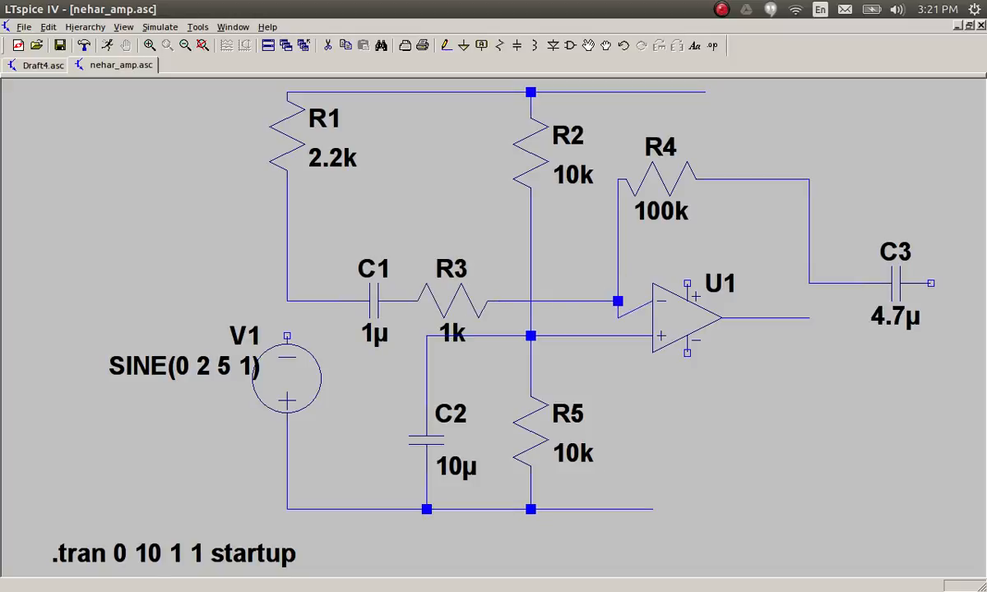
left_click(619, 317)
left_click(617, 306)
key("Escape")
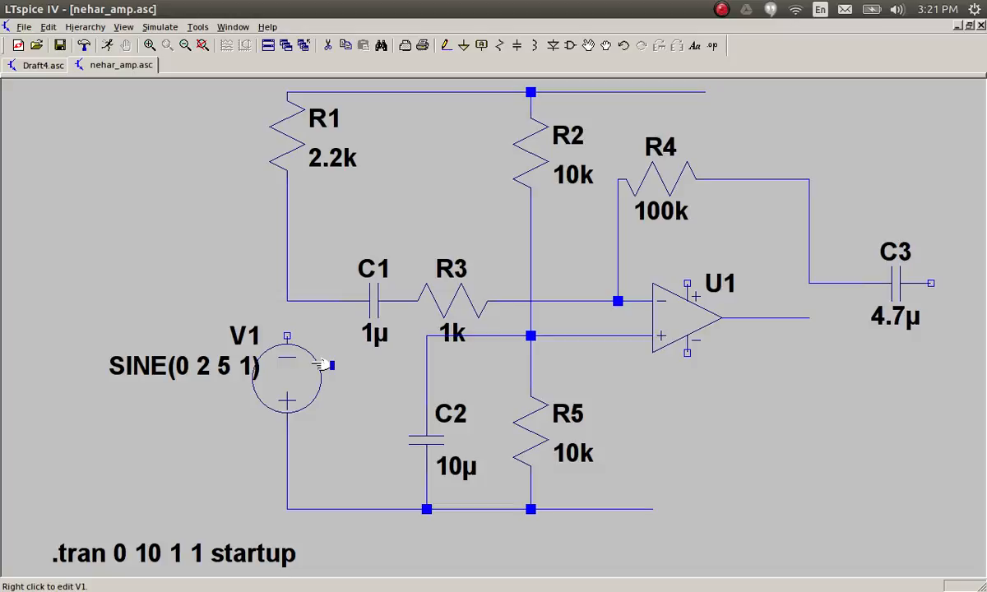
Step: Wire V1's upper terminal to the junction of R1 and C1
key("F3")
left_click(287, 335)
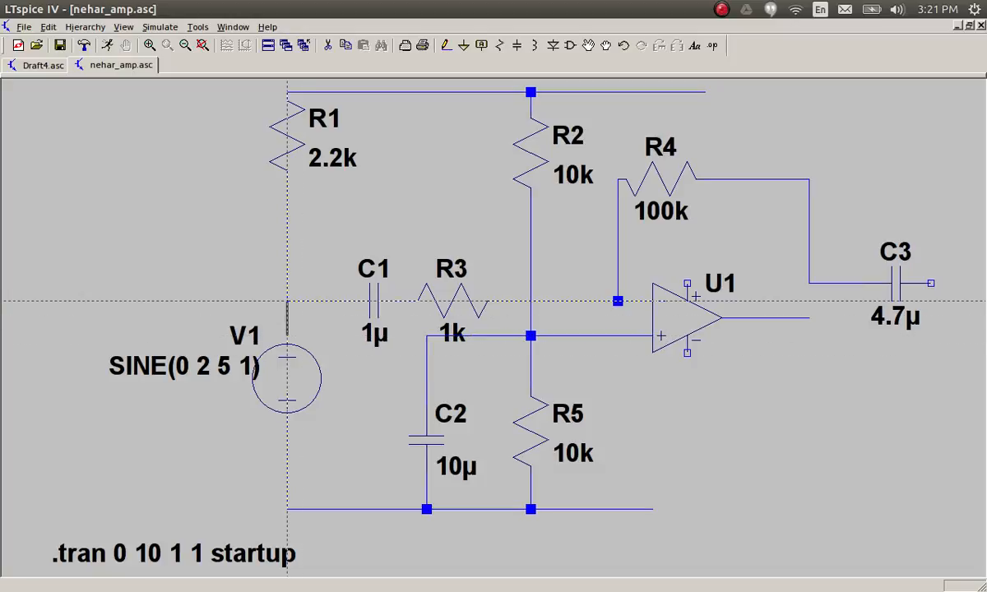
left_click(287, 301)
key("Escape")
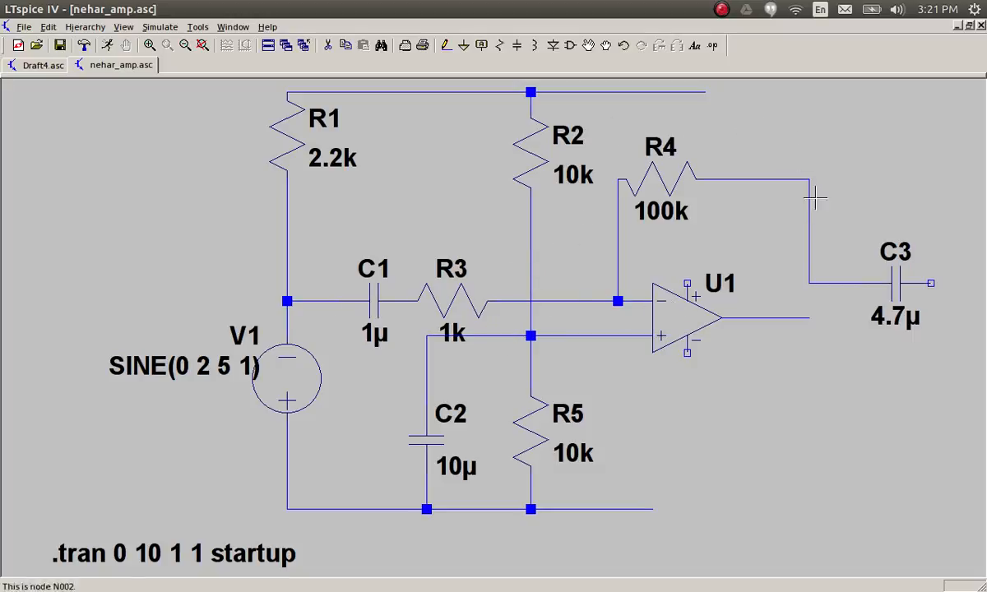
Step: Wire the op-amp's output to the node joining R4 and C3
key("F3")
left_click(809, 283)
left_click(809, 317)
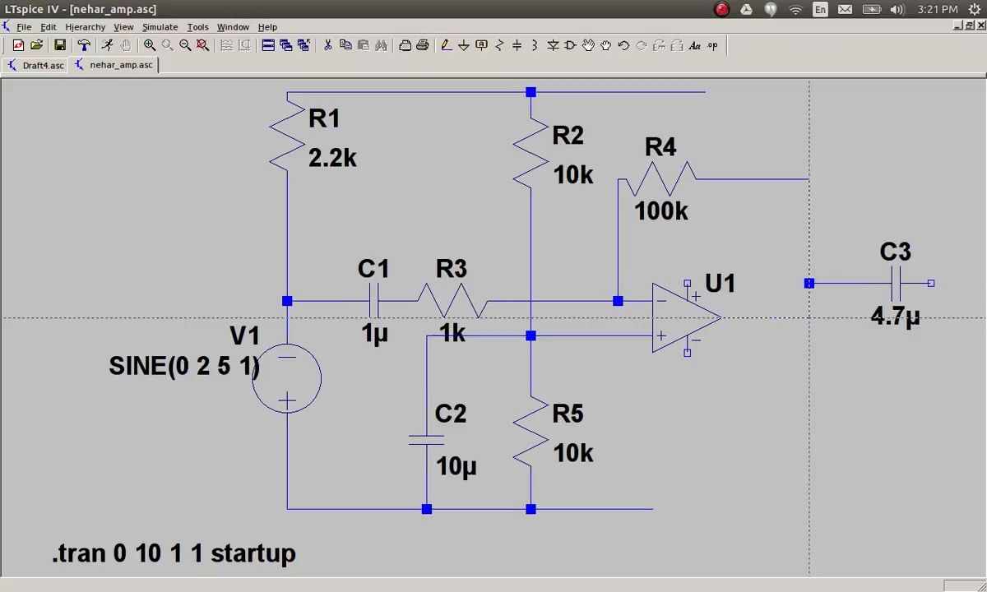
key("Escape")
Step: Examine the reference Mike Preamp circuit on the web page, in the Writer document and in the annotated MyPaint copy, and return to the LTspice schematic
key("alt+Tab")
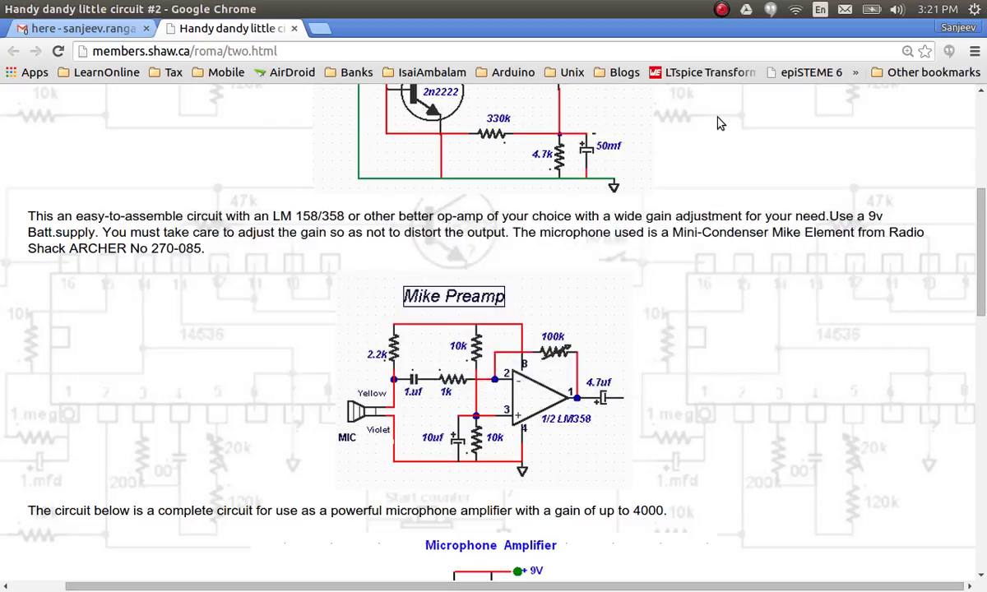
key("alt+Tab")
key("alt+Tab")
key("alt+Tab")
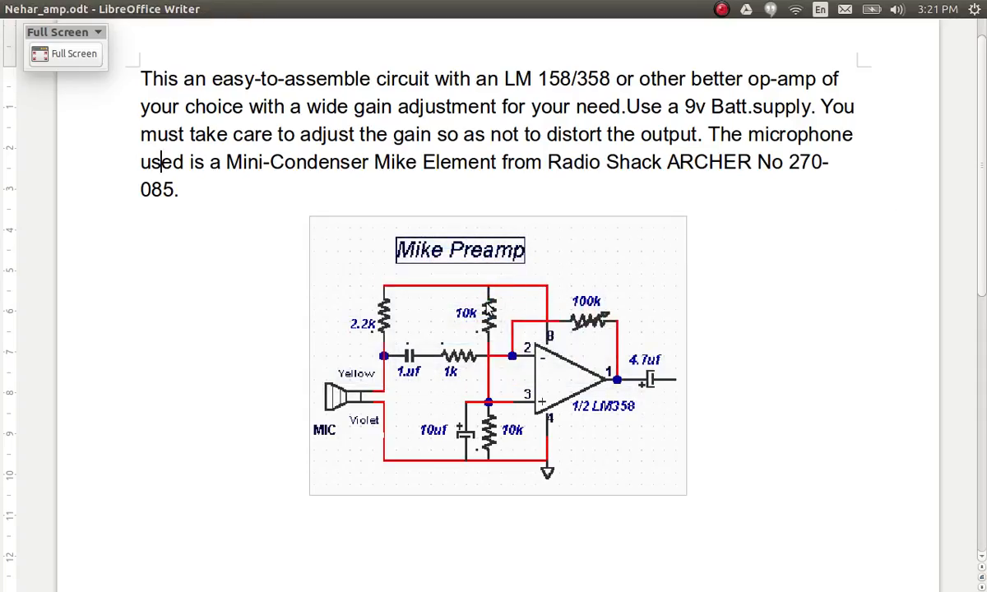
key("alt+Tab")
key("alt+Tab")
key("alt+Tab")
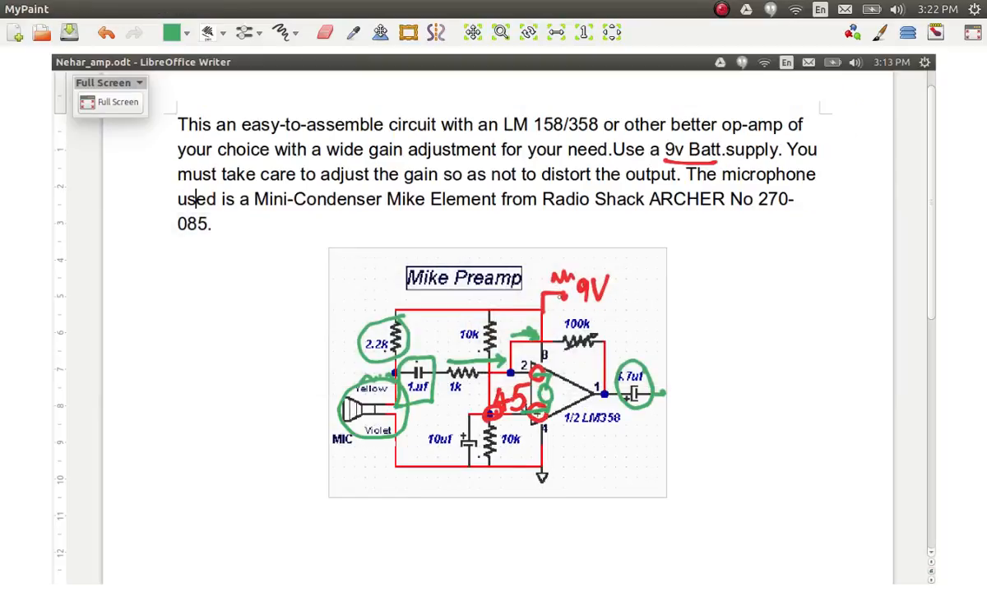
key("alt+Tab")
Step: Place a voltage source to the left of the circuit, with its positive terminal facing up
key("F2")
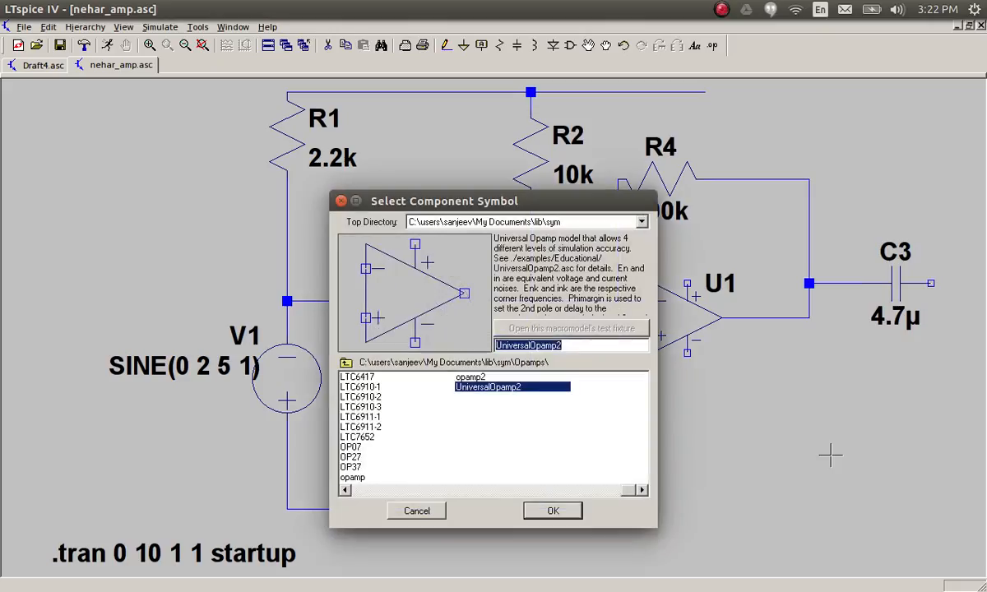
type("vol")
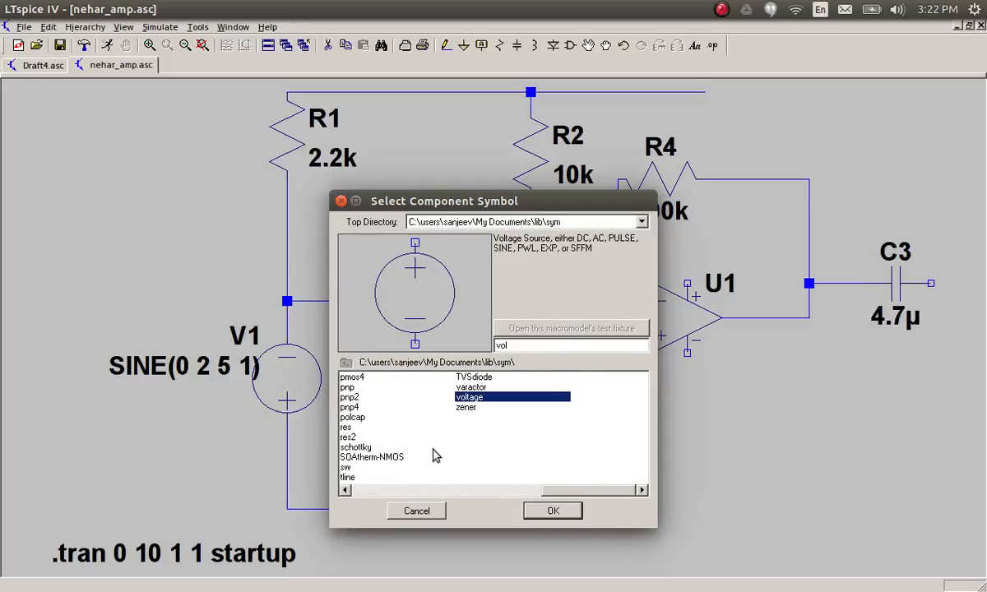
double_click(485, 398)
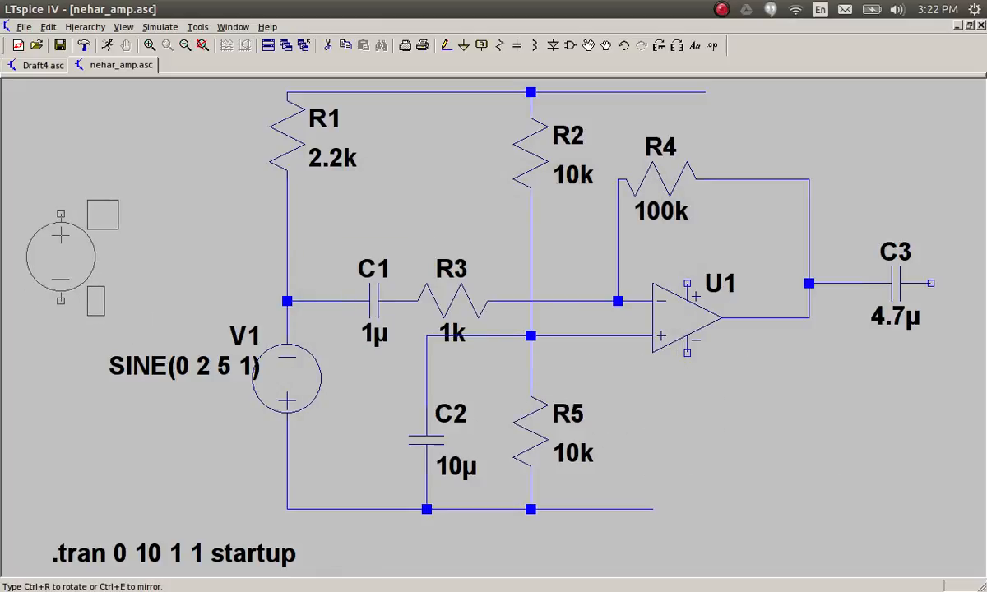
left_click(66, 255)
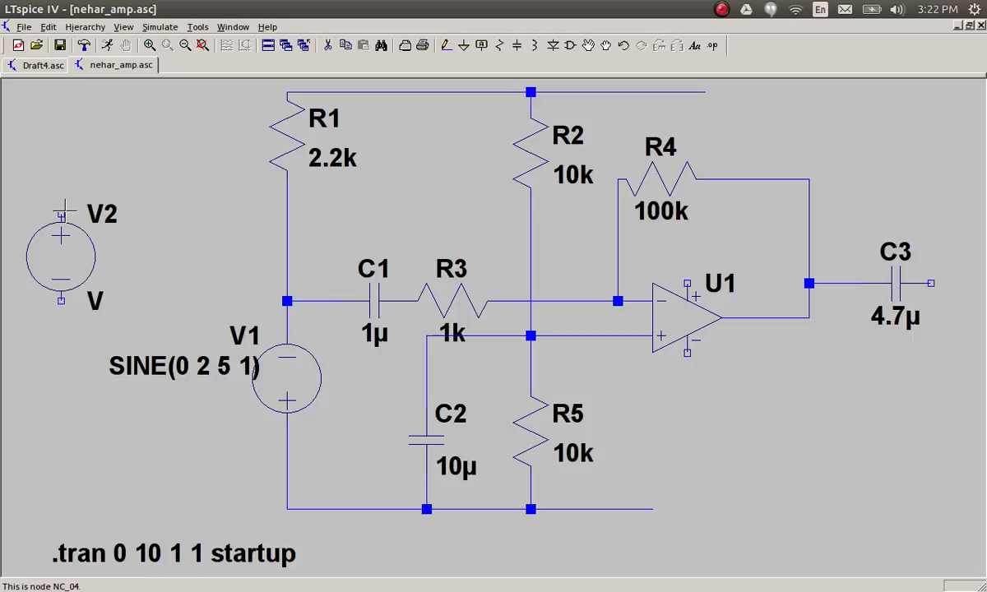
Step: Wire V2's positive terminal to the upper rail at R1 and its negative terminal to the lower rail at V1
key("F3")
left_click(60, 215)
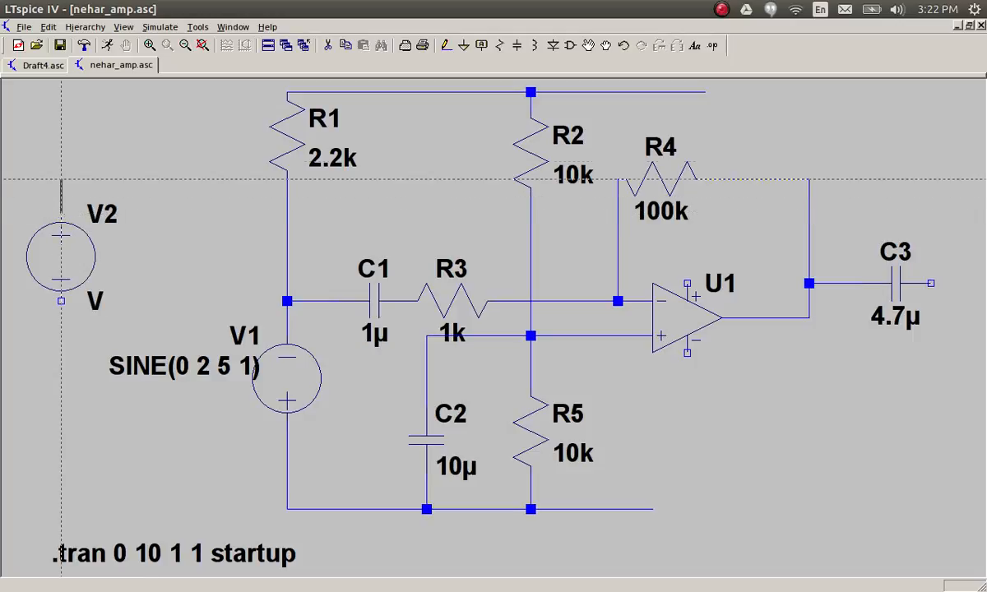
left_click(61, 92)
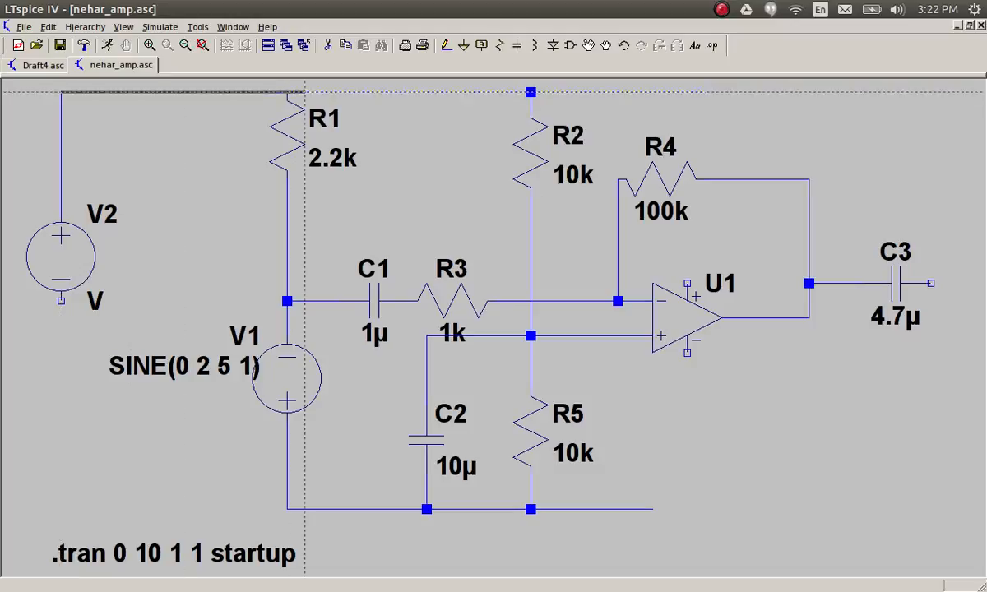
left_click(287, 92)
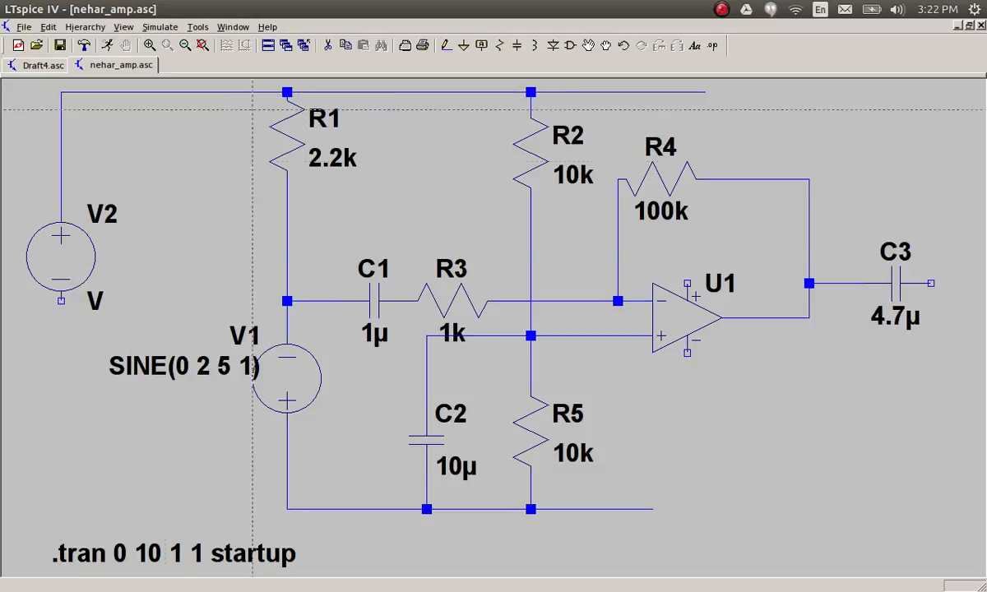
left_click(61, 301)
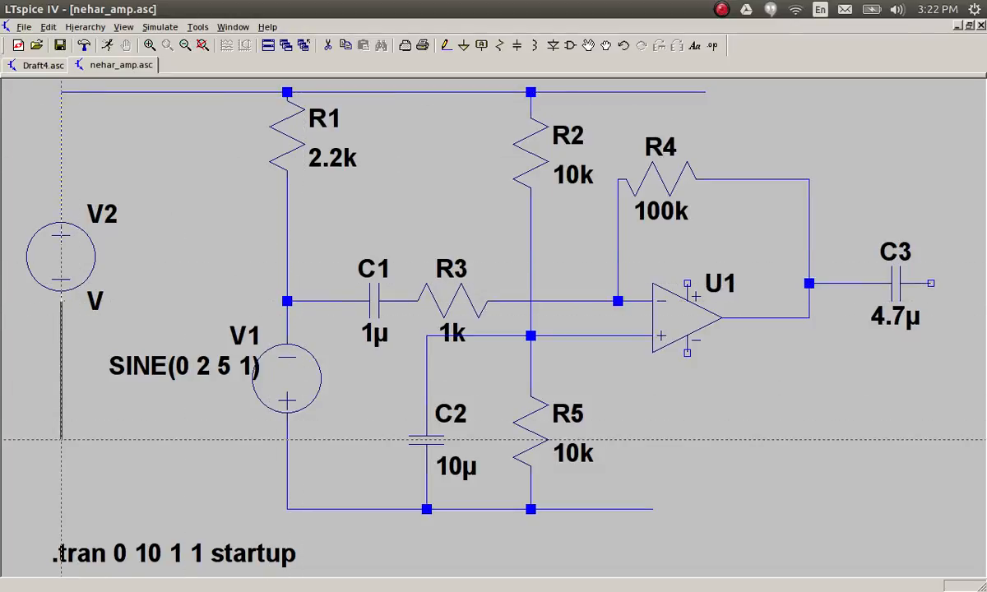
left_click(61, 509)
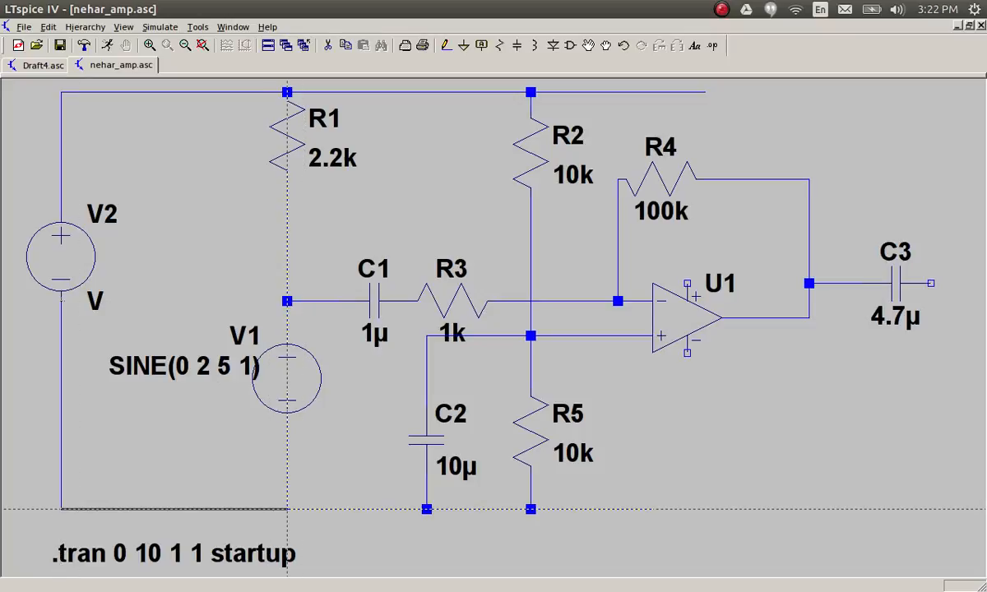
left_click(287, 508)
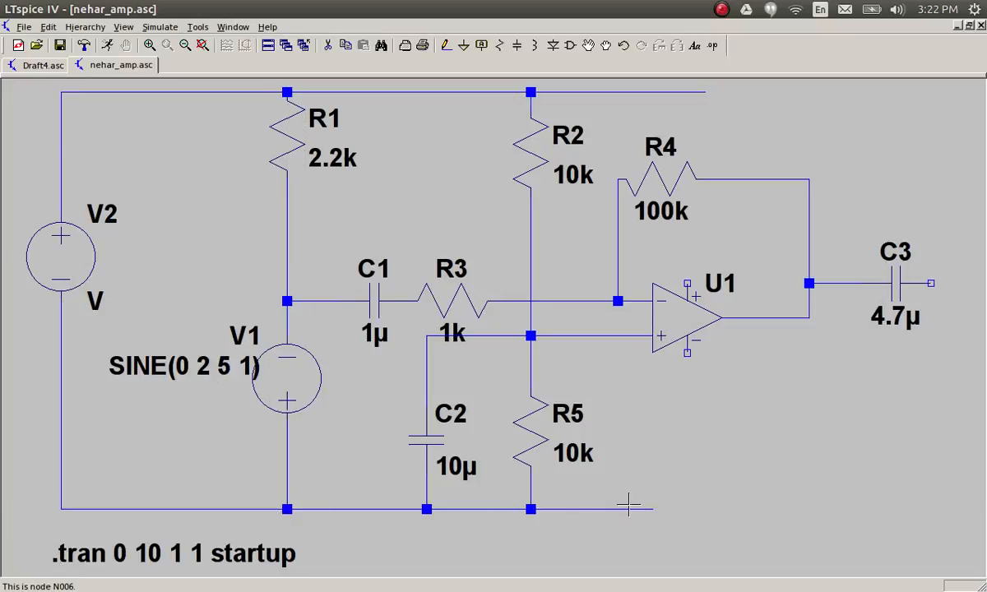
Step: Place a ground symbol just below the right end of the lower rail and wire it to the rail
key("g")
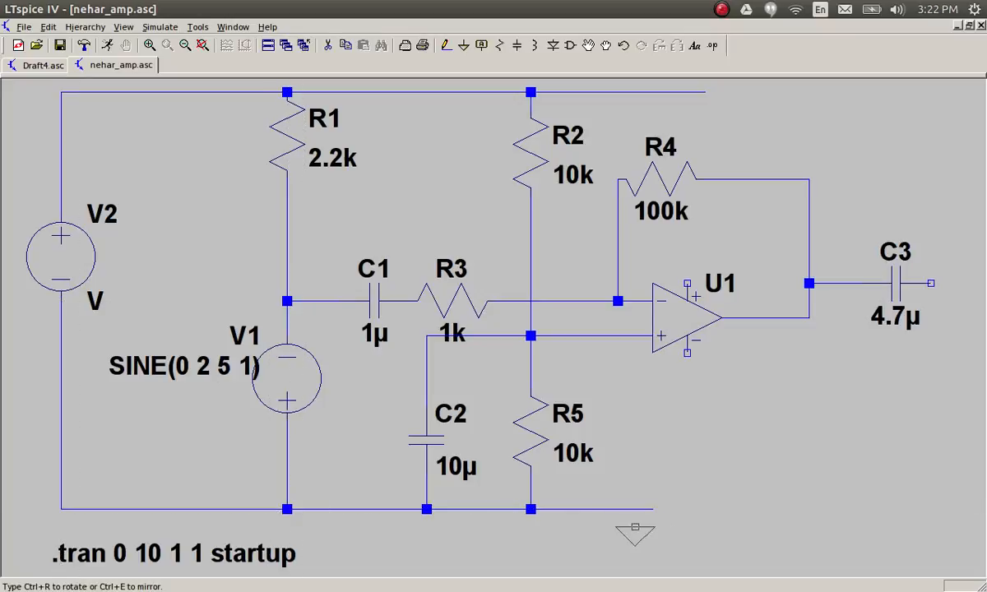
left_click(652, 528)
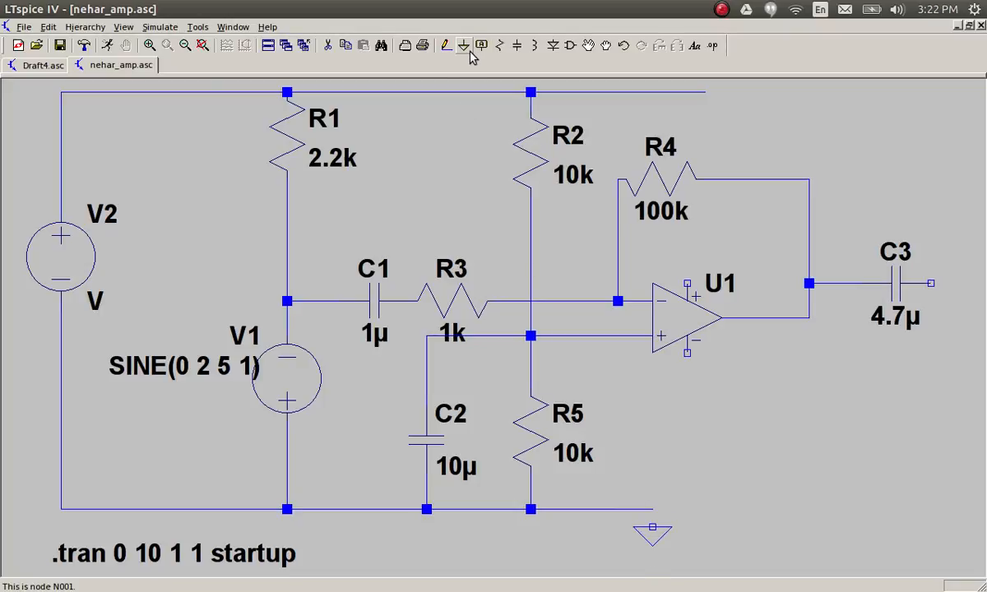
left_click(653, 526)
left_click(653, 510)
key("Escape")
Step: Set the DC value of voltage source V2 to 9 V
right_click(66, 245)
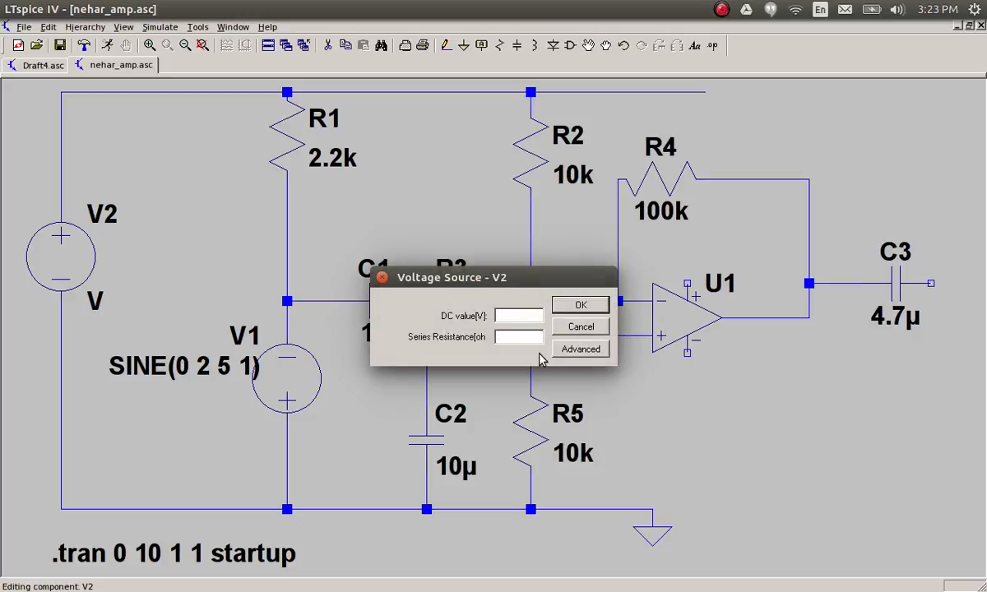
type("9")
left_click(580, 306)
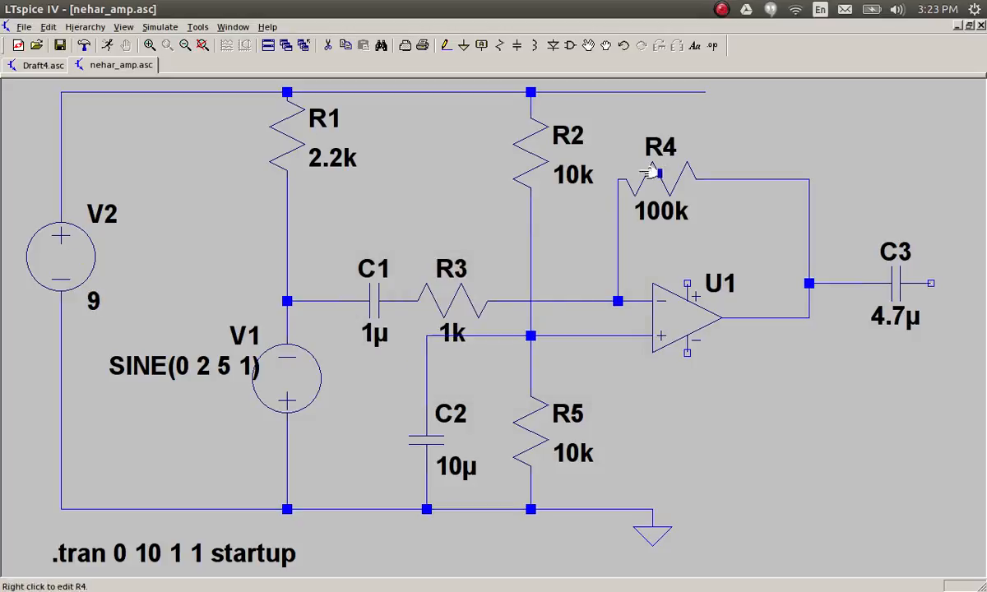
Step: Delete the upper rail's loose wire beyond R2 and rewire R2's upper end to the rail
key("F5")
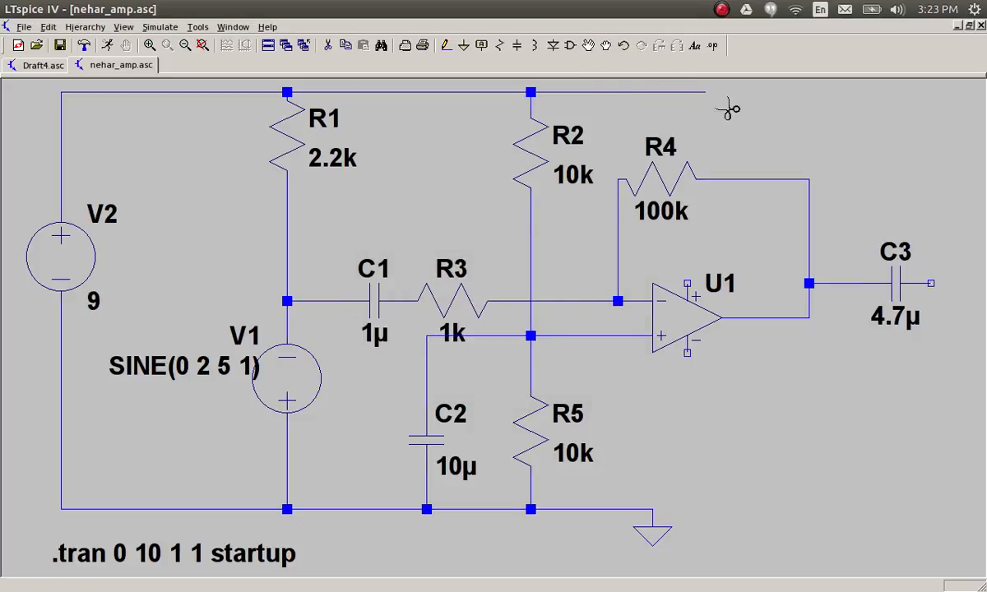
left_click_drag(727, 109, 535, 92)
key("Escape")
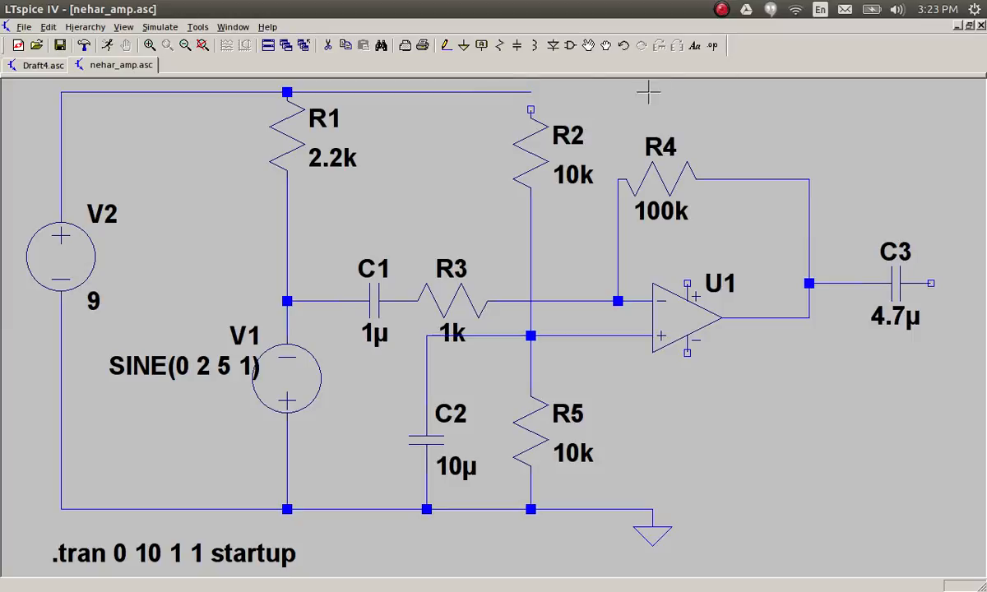
key("F3")
left_click(531, 109)
left_click(530, 92)
key("Escape")
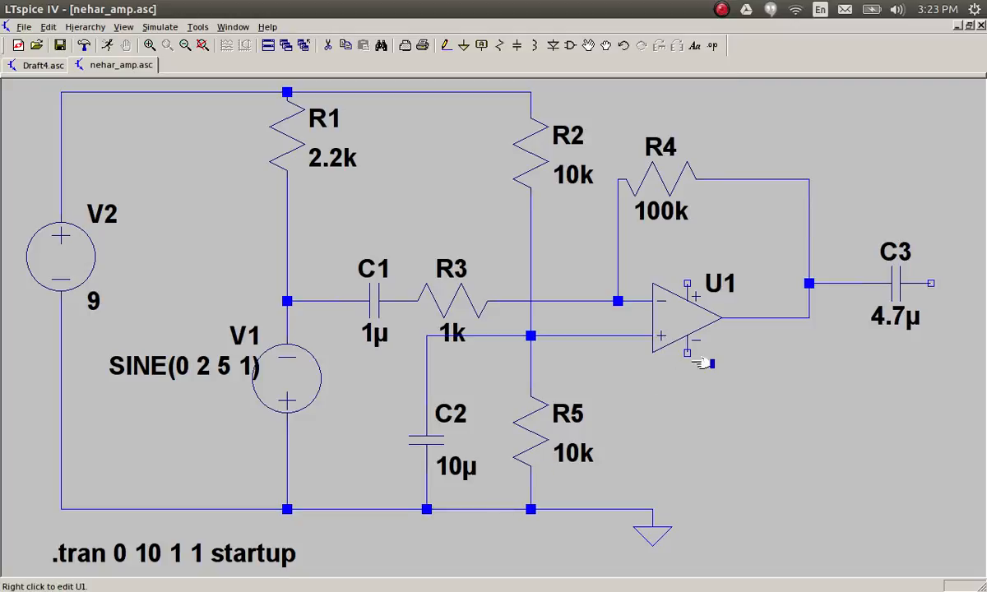
Step: Wire the op-amp's negative supply pin down to the lower rail at the ground symbol
key("F2")
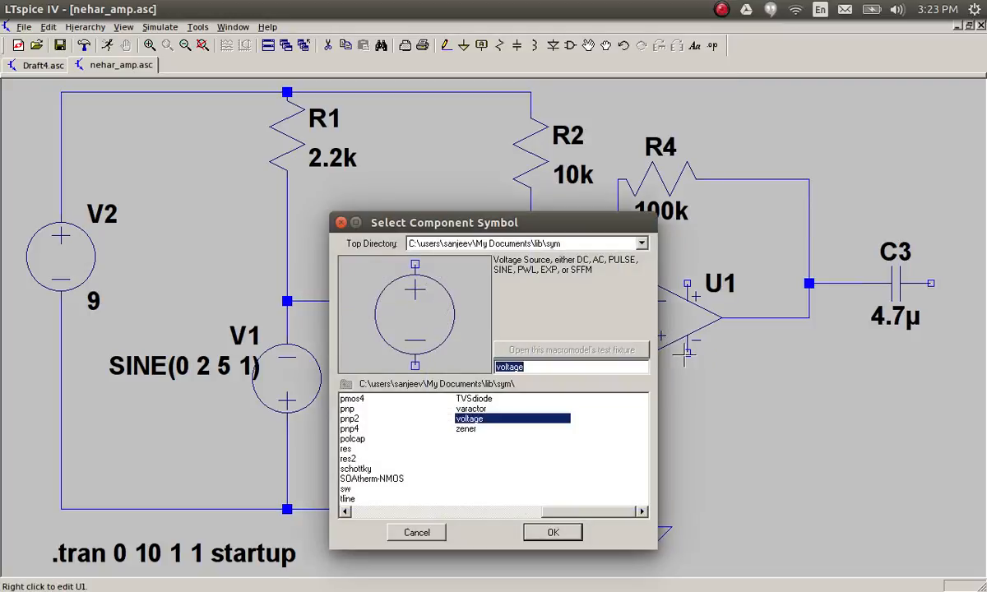
left_click(417, 532)
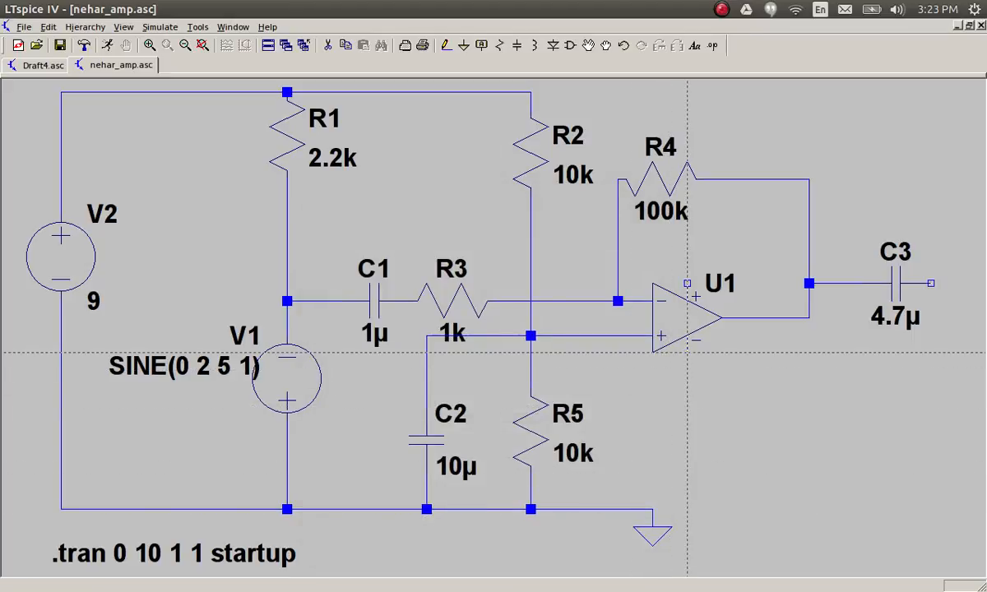
left_click(688, 353)
left_click(688, 509)
left_click(652, 509)
key("Escape")
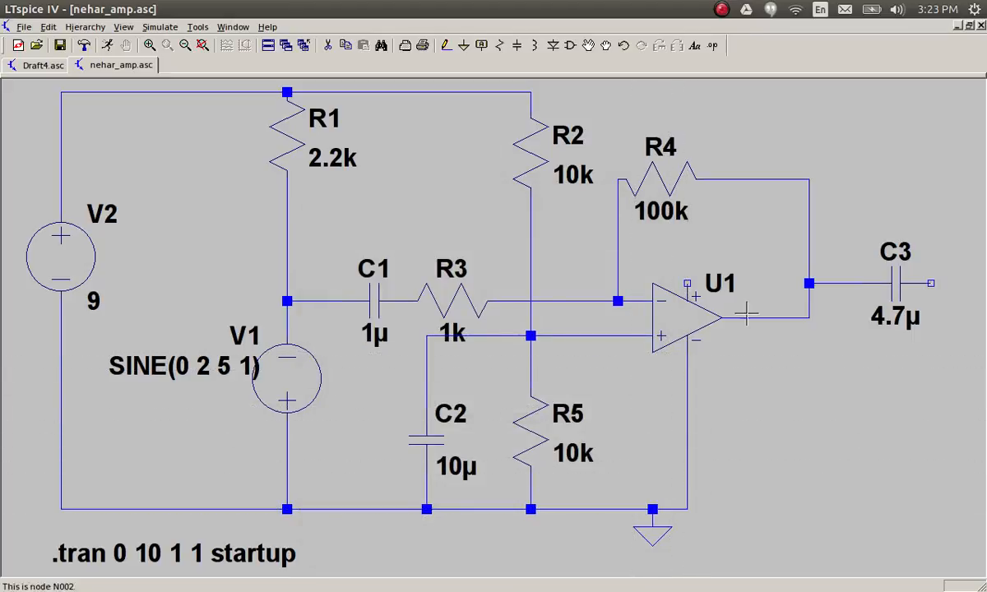
Step: Wire the op-amp's positive supply pin up and across to the upper rail at R2
key("F3")
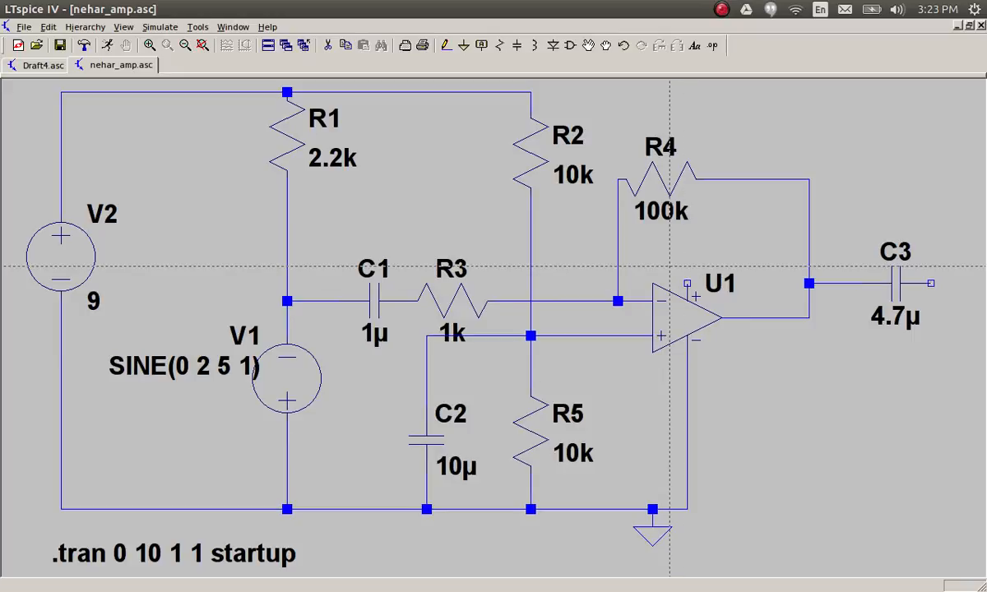
left_click(688, 283)
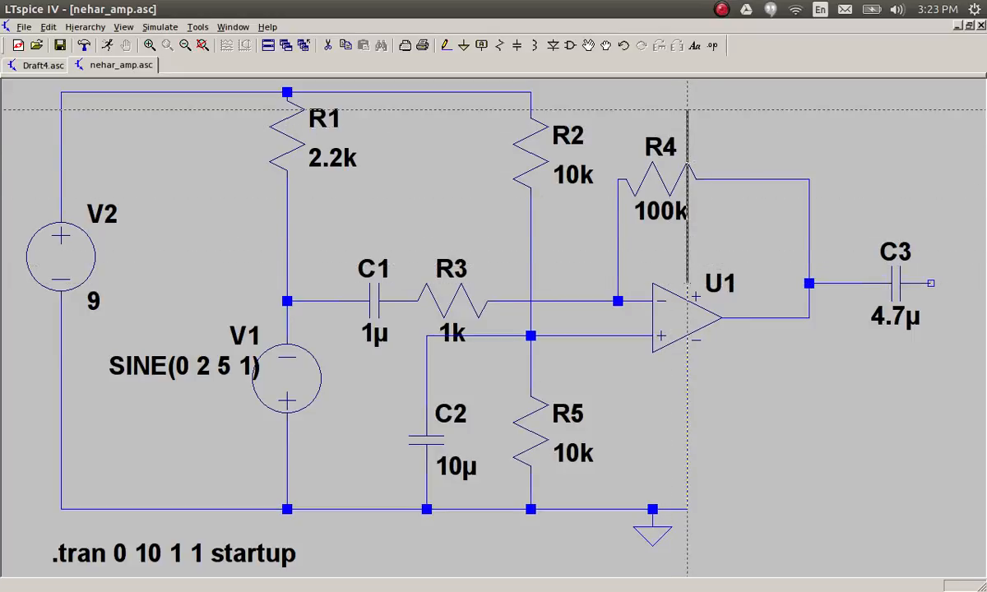
key("Escape")
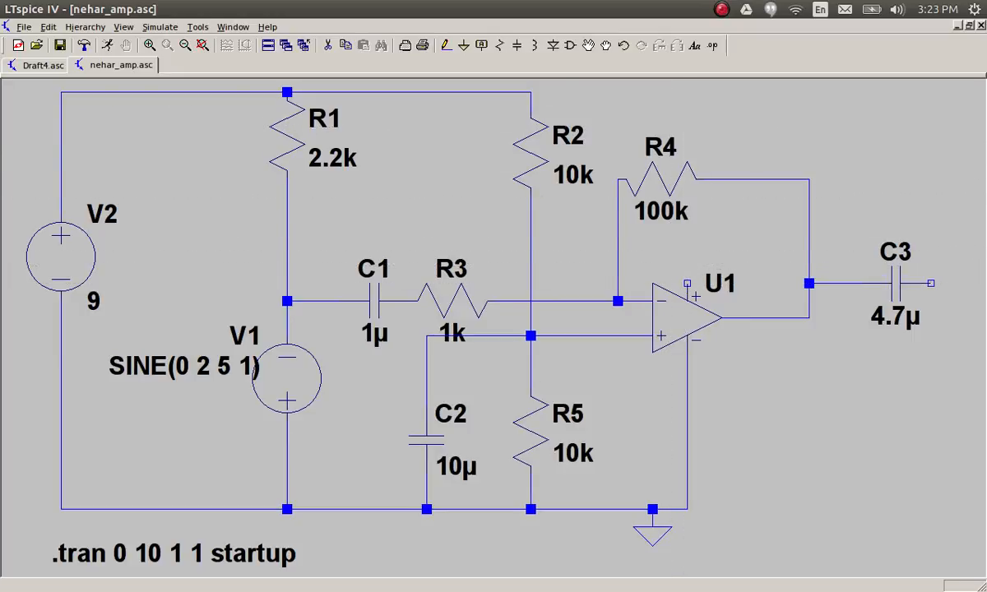
left_click(687, 92)
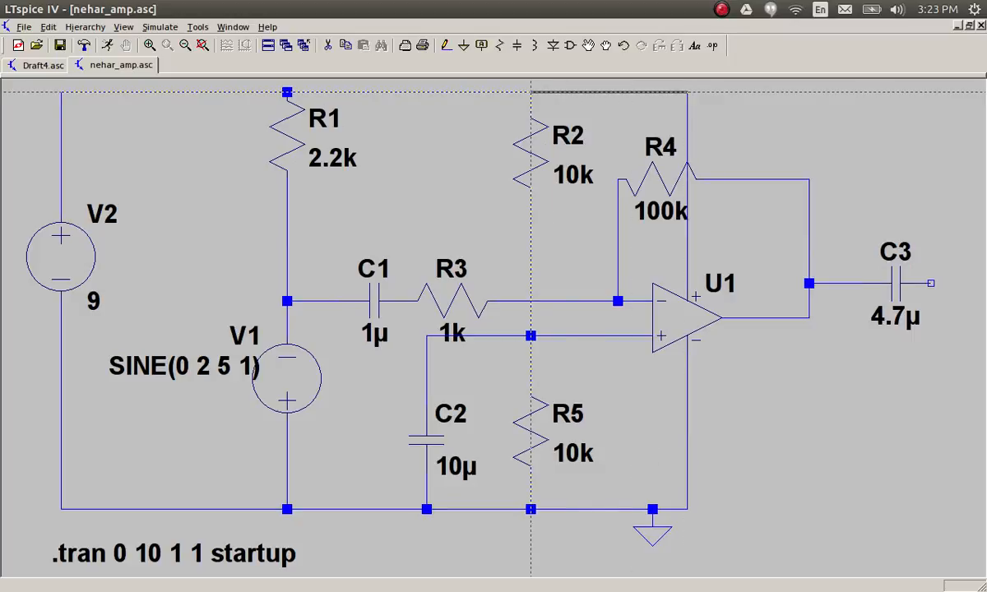
left_click(530, 92)
key("Escape")
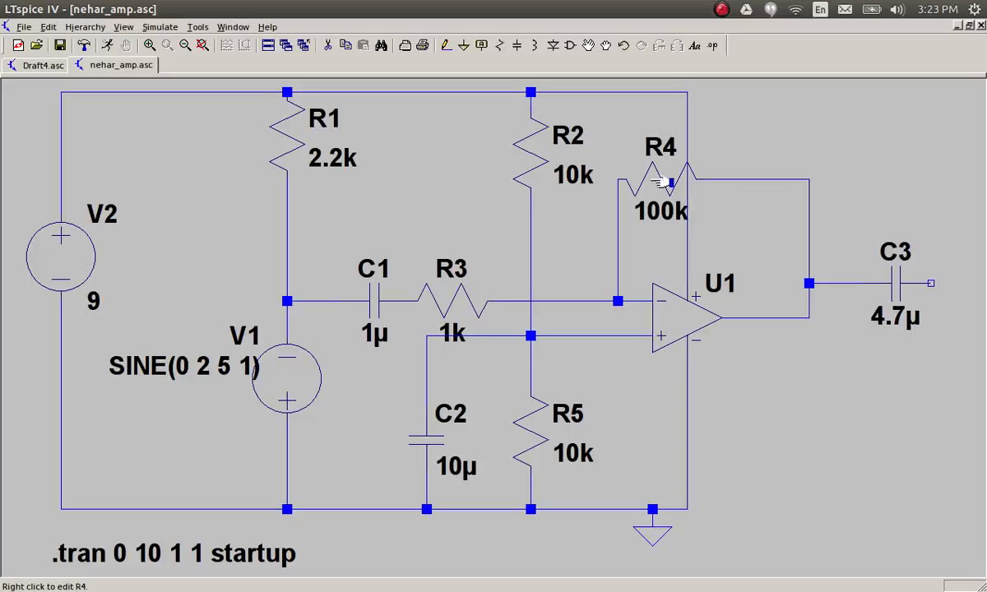
Step: Move feedback resistor R4 clear of the op-amp's positive supply wire and square up its lead to the inverting input
left_click_drag(657, 181, 743, 220)
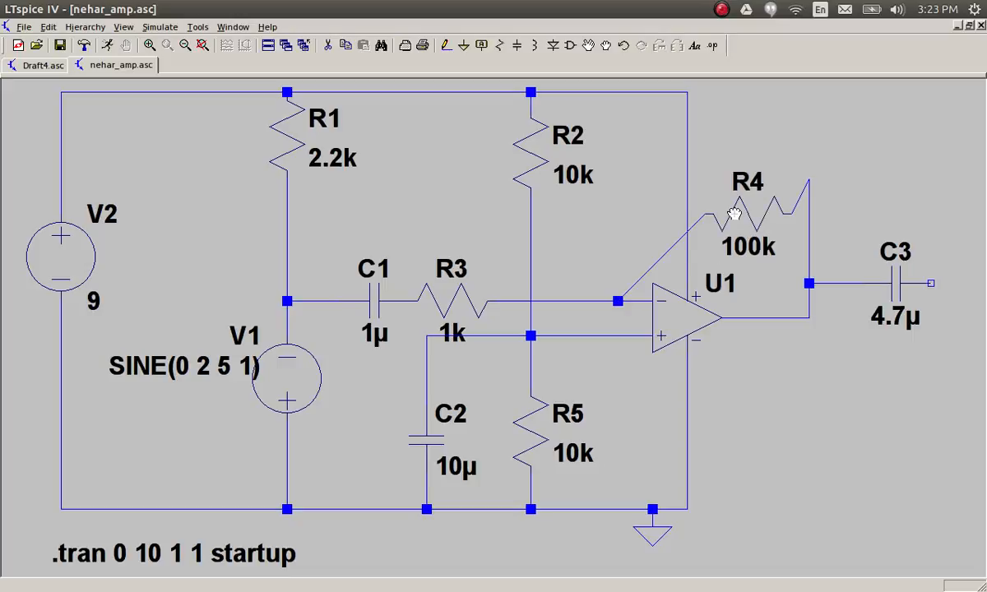
left_click(666, 256)
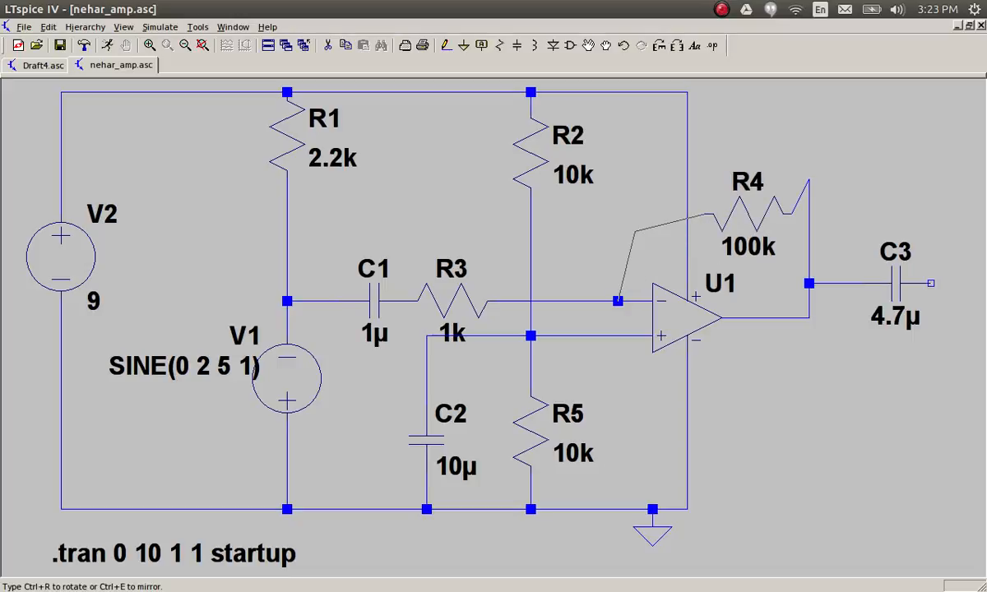
left_click(618, 213)
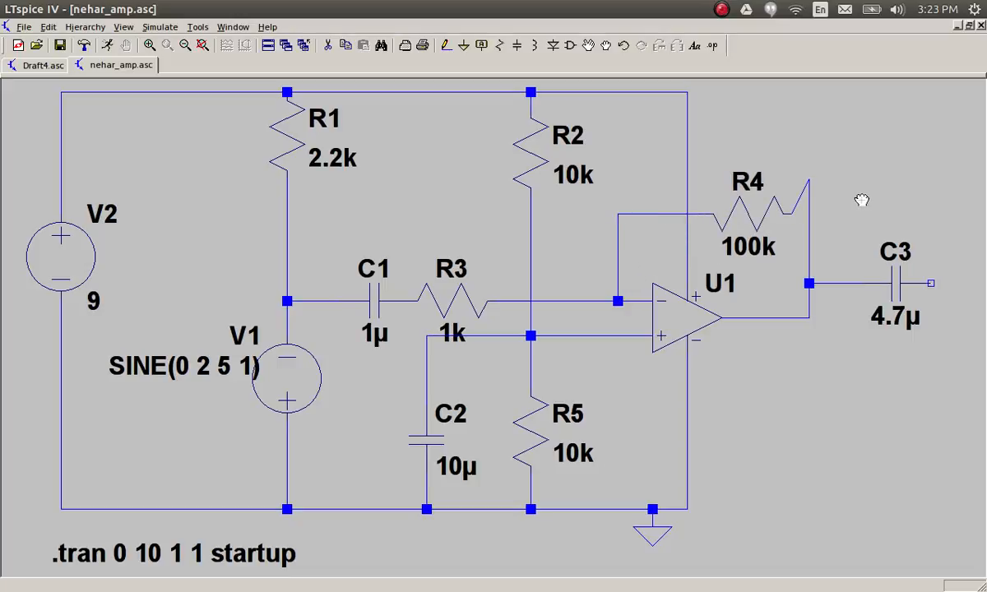
Step: Straighten R4's output-side wiring and shift C3 down so it lines up with the op-amp's output
left_click(812, 180)
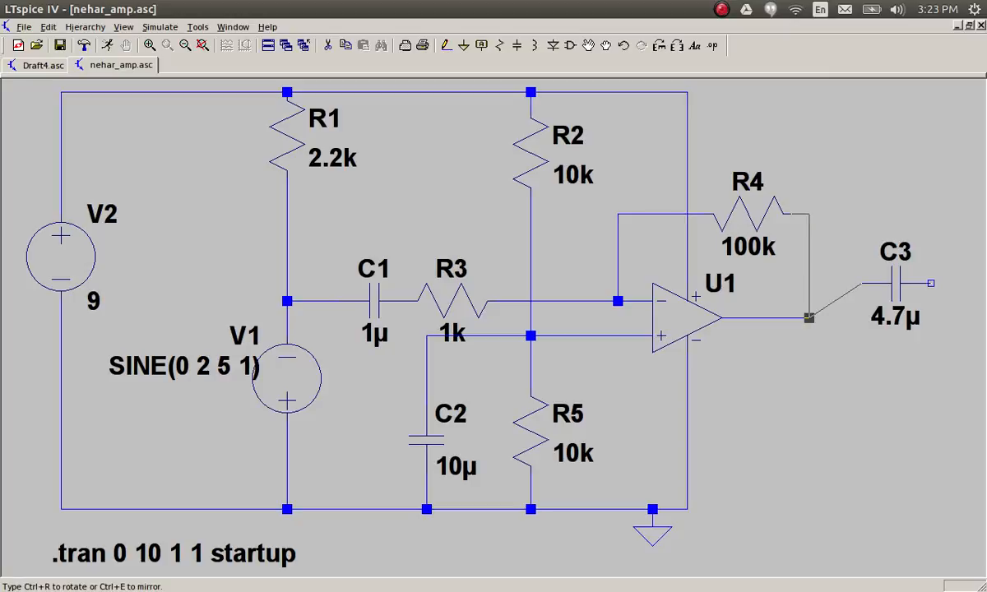
left_click(808, 318)
left_click(896, 283)
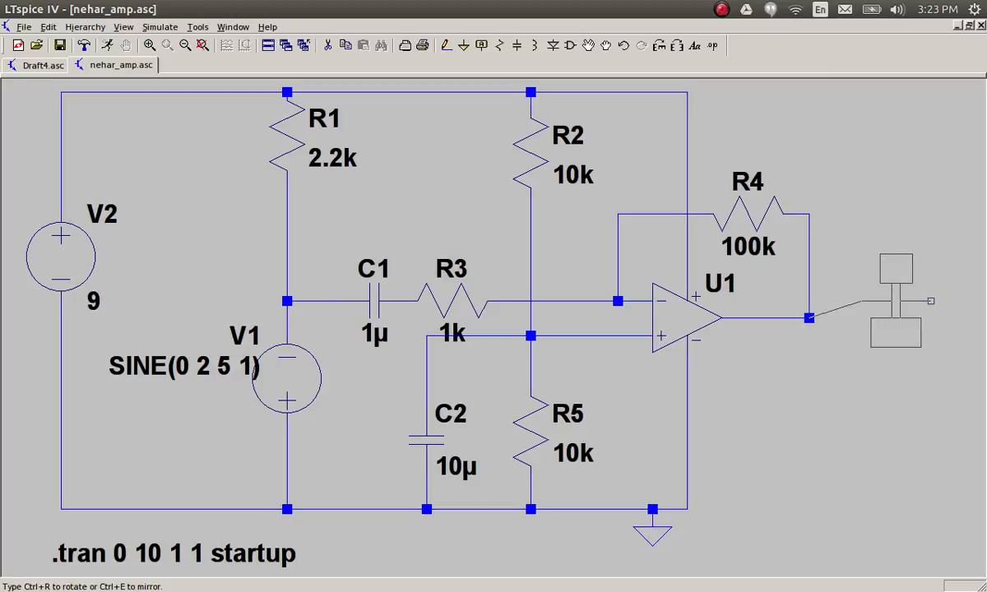
left_click(878, 318)
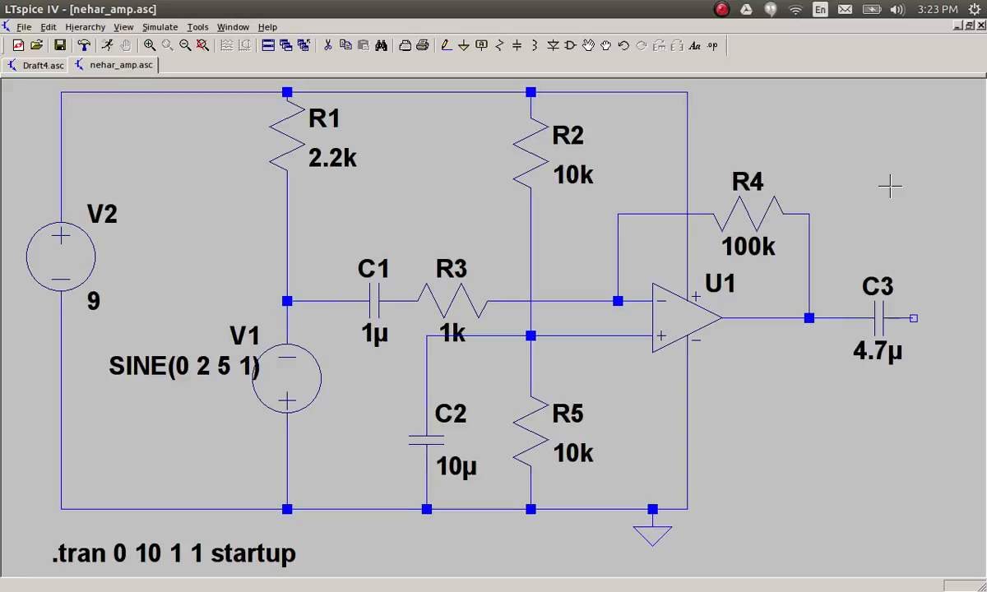
key("F8")
left_click(502, 337)
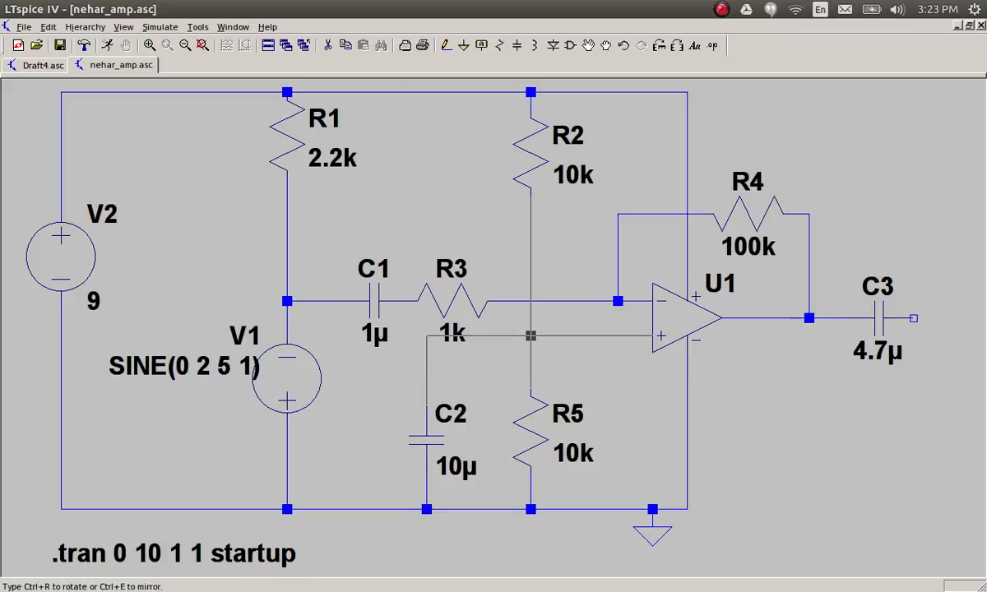
left_click(531, 335)
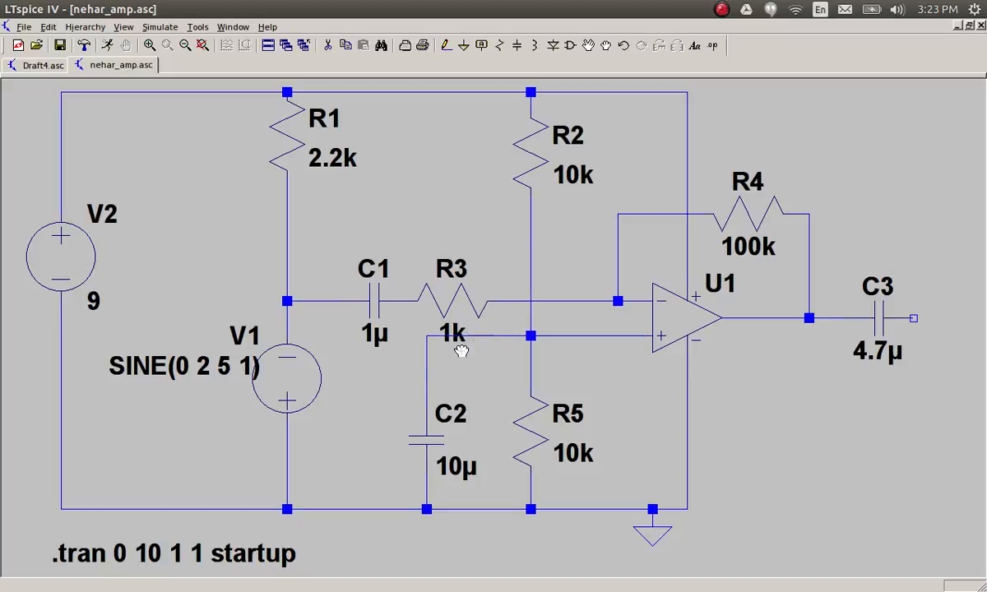
key("Escape")
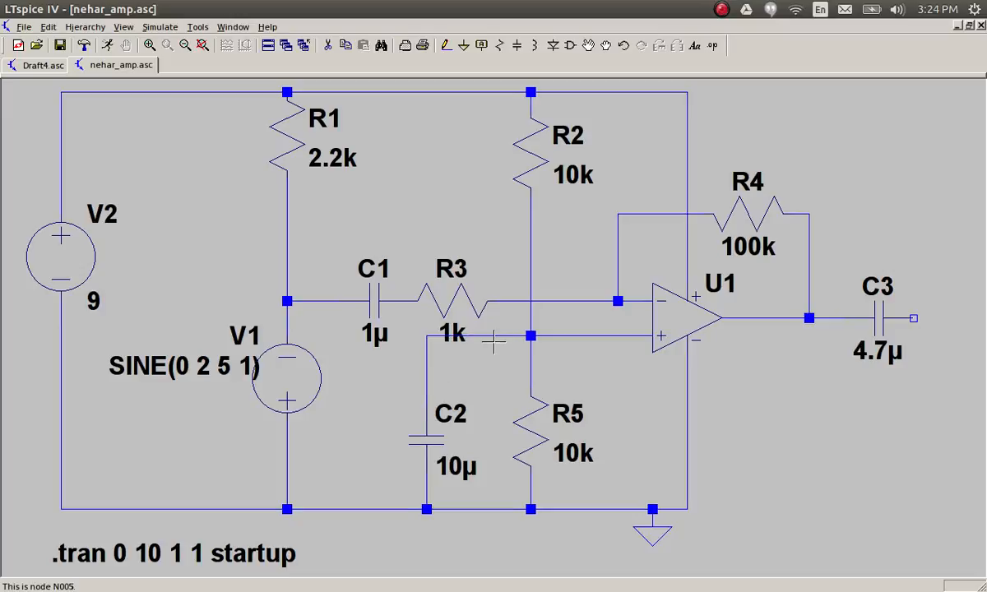
Step: Lower the wire between C2 and the R2/R5 branch clear of R3's label and delete the leftover stub above C2
key("F8")
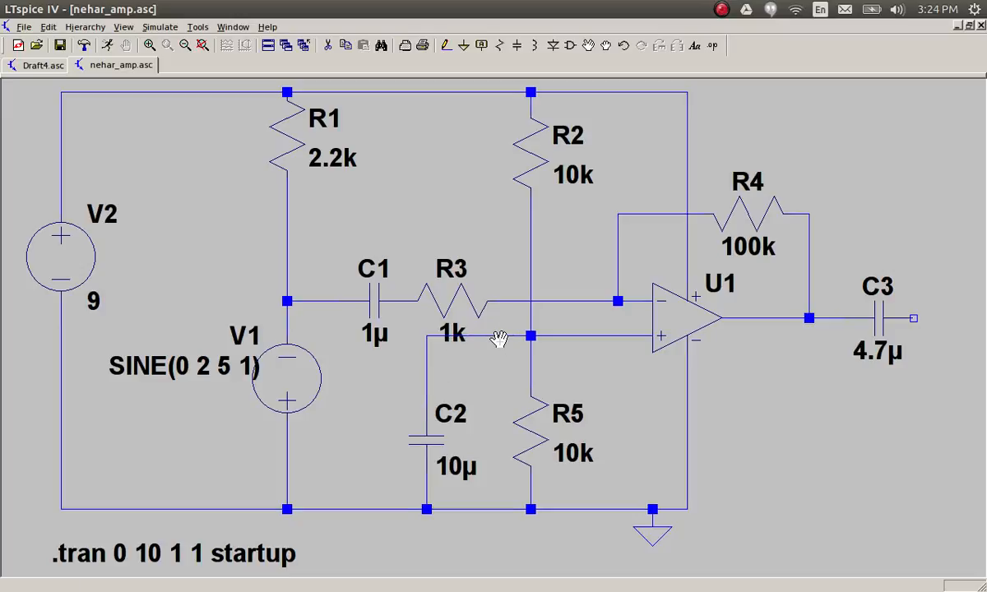
left_click(499, 339)
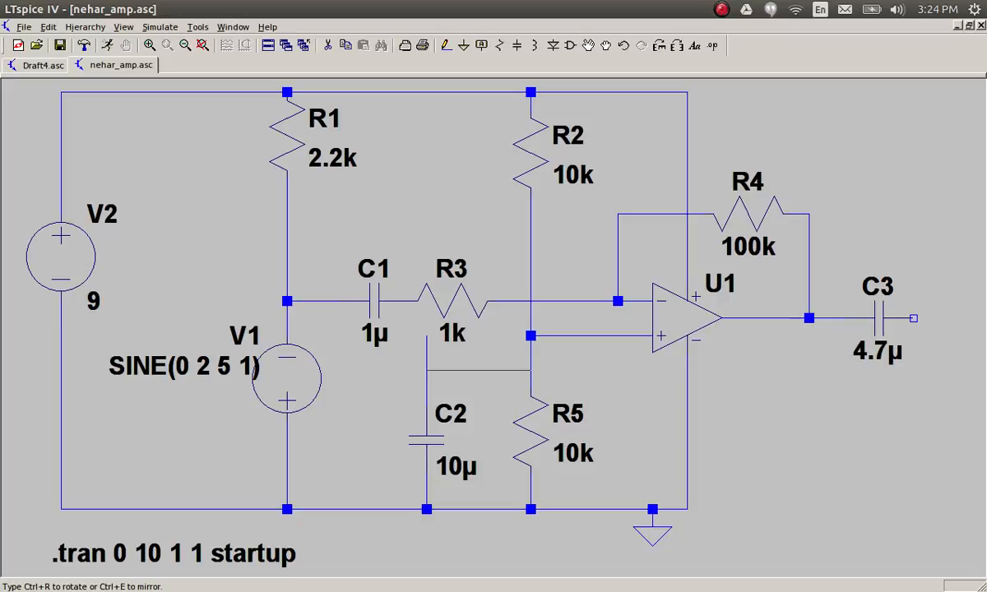
left_click(496, 360)
key("Escape")
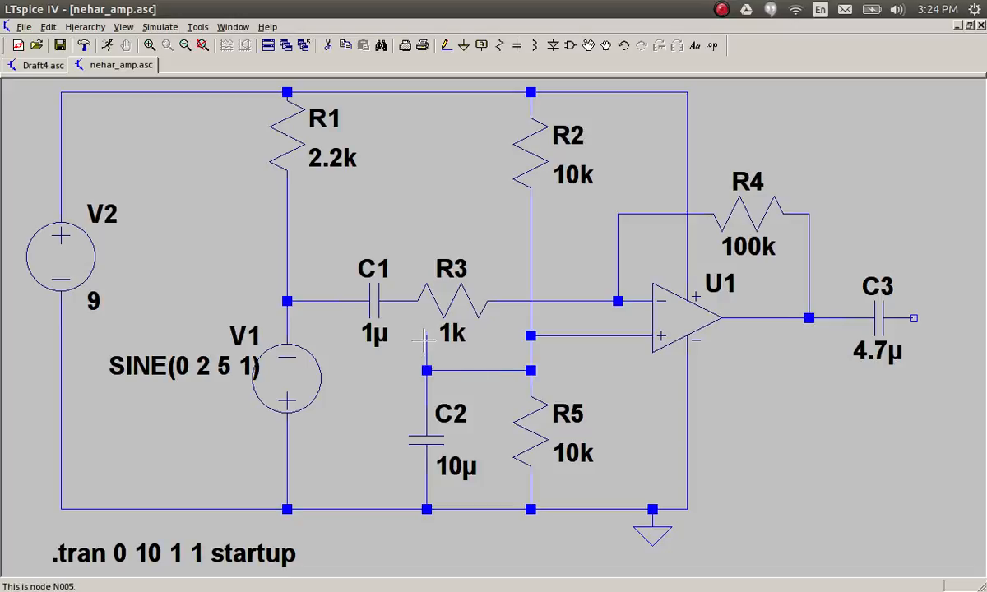
key("Delete")
left_click(426, 356)
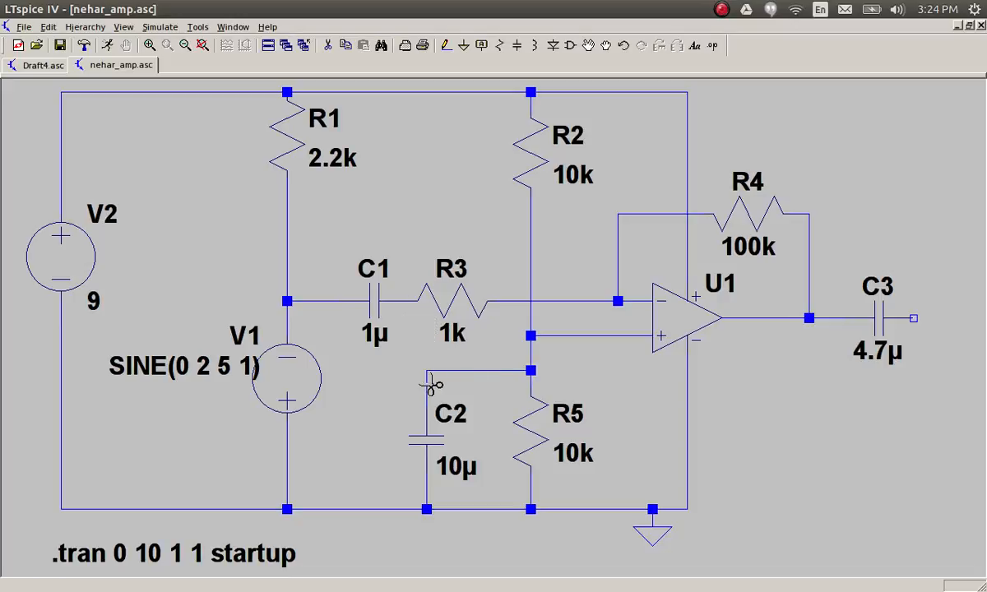
key("Escape")
Step: Run the transient simulation and arrange only the nehar_amp schematic and its waveform window side by side, with Draft4.asc closed
left_click(106, 46)
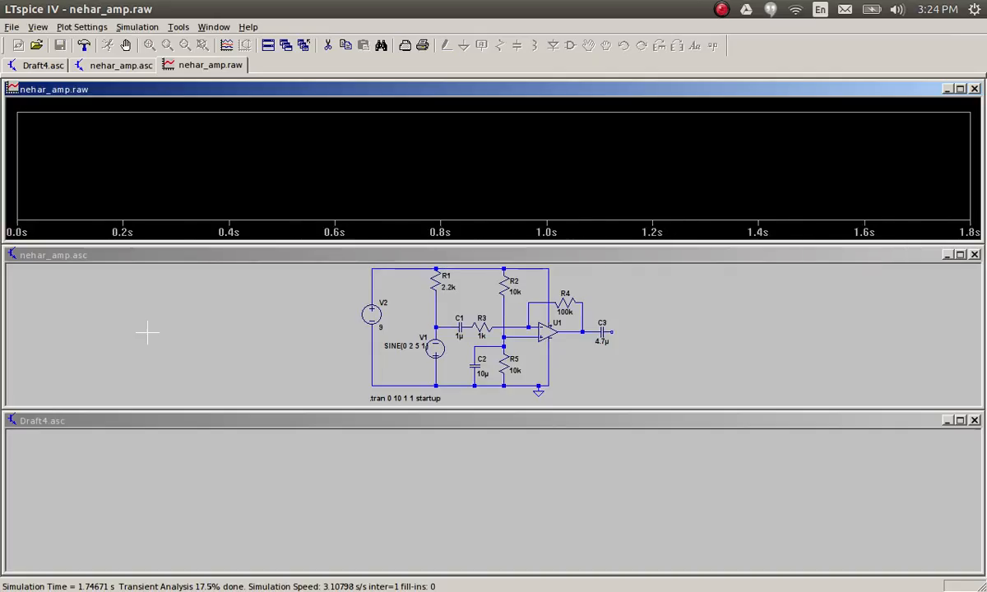
left_click(975, 420)
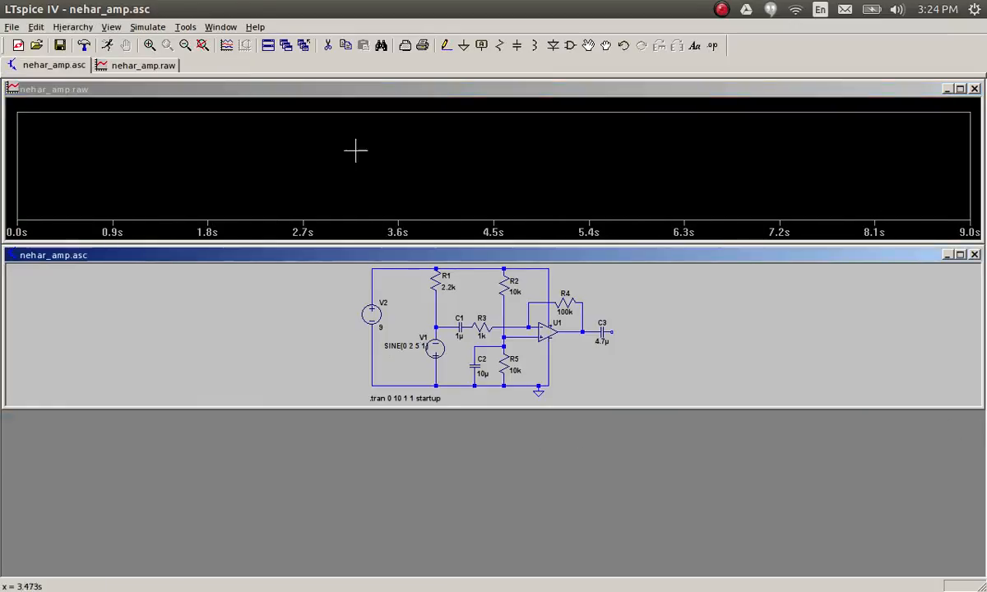
left_click(220, 27)
left_click(240, 56)
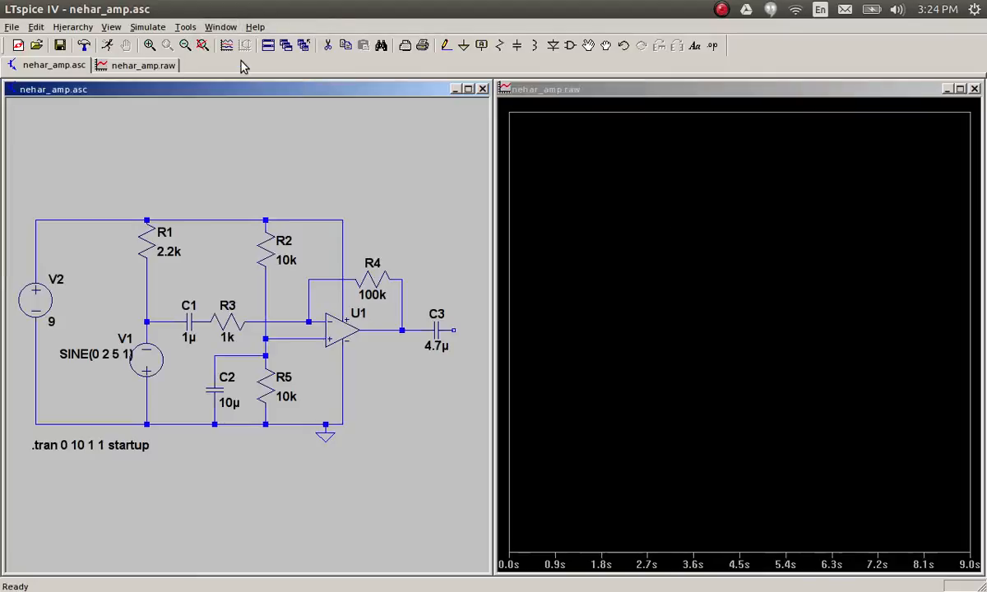
Step: Plot the voltages at the V1–C1 input node, the upper supply rail and the op-amp's non-inverting input
left_click(169, 315)
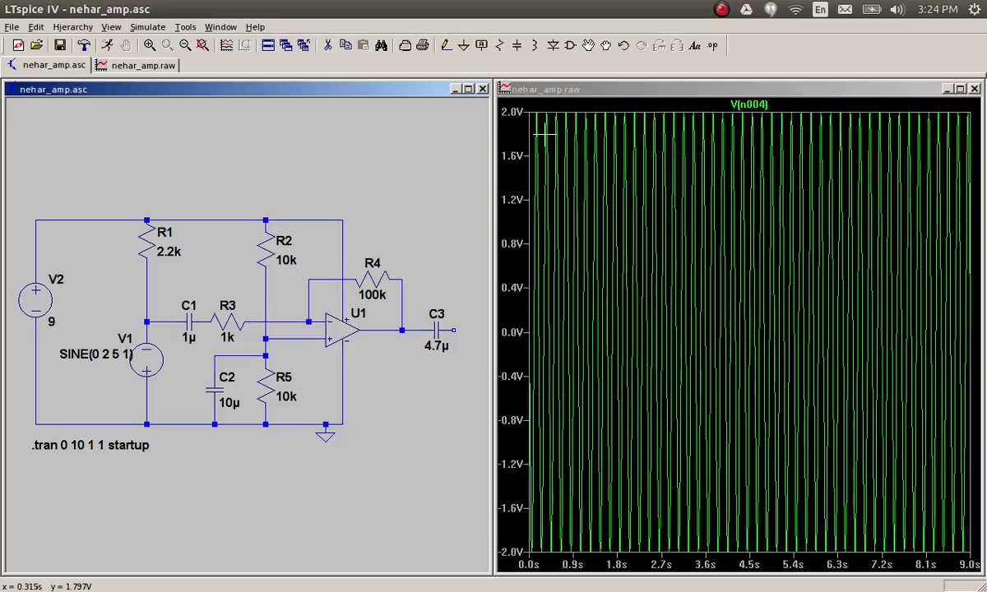
left_click(181, 218)
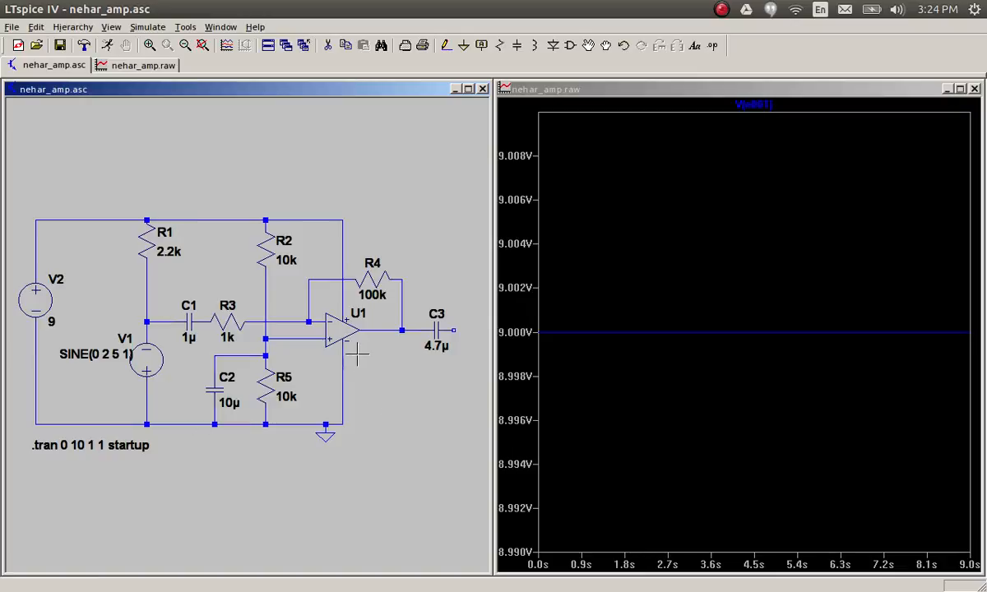
left_click(290, 337)
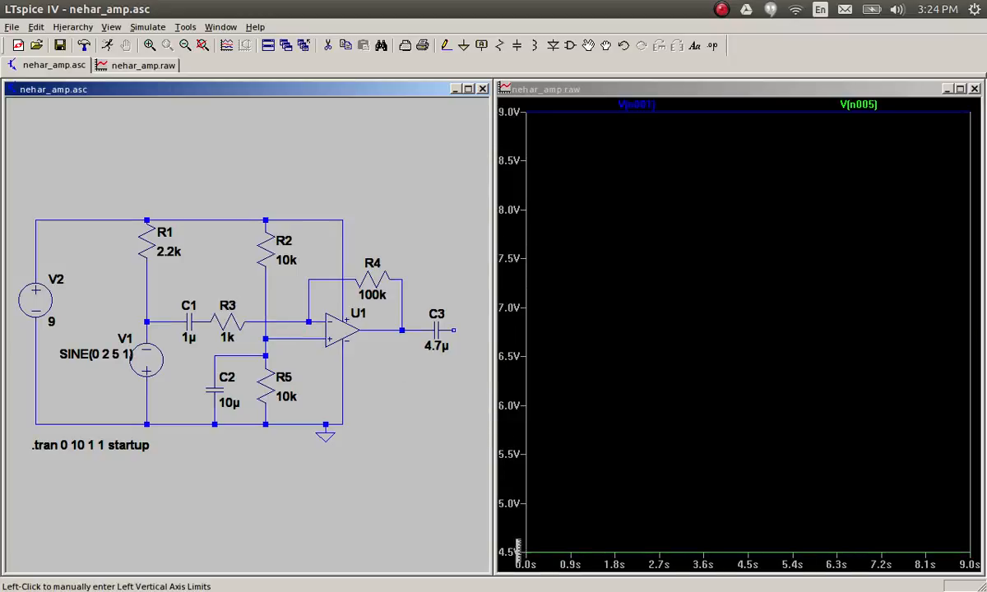
Step: Read the voltage at the op-amp's non-inverting input with a cursor on trace V(n005), and close the readout
left_click(860, 105)
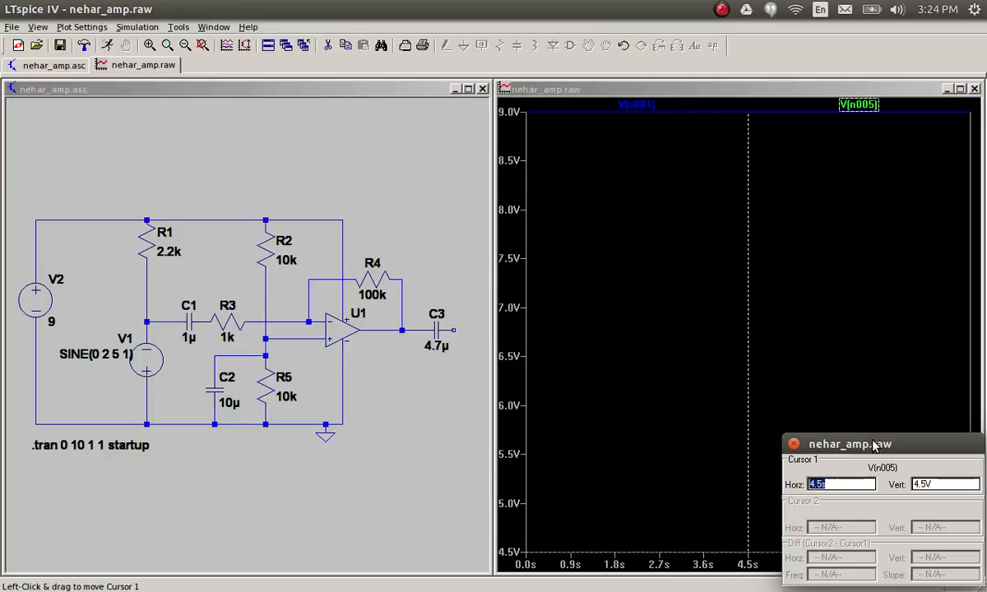
left_click_drag(814, 444, 564, 304)
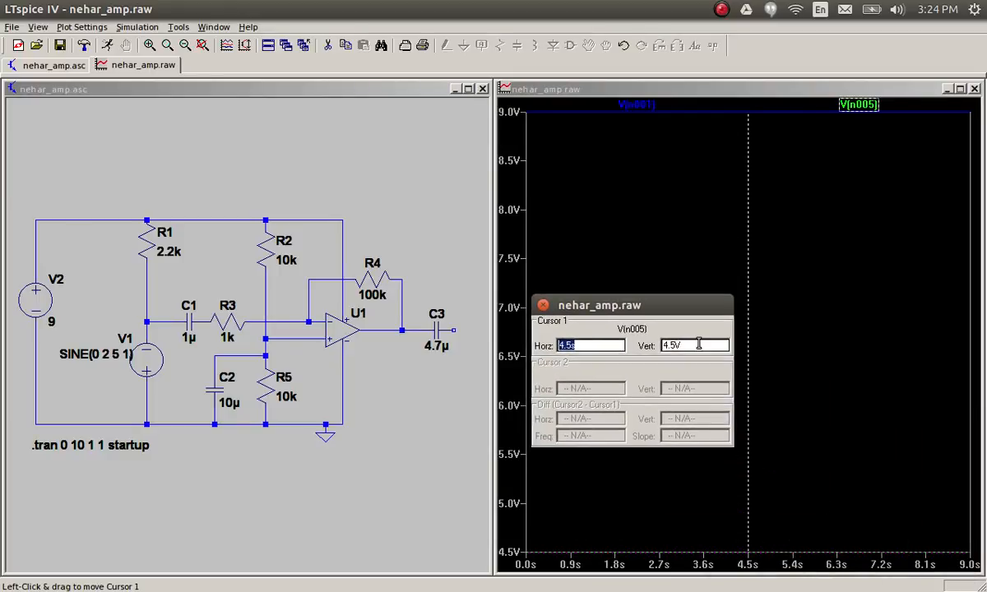
left_click(544, 306)
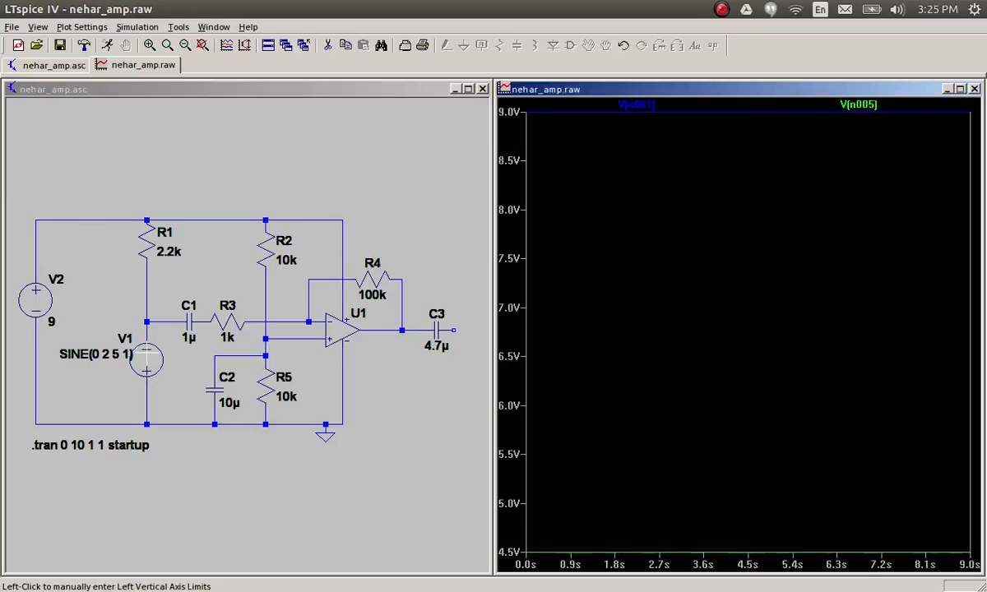
Step: Set V1's sine source to an amplitude of 20m and a frequency of 100 Hz, with the delay left blank
right_click(141, 345)
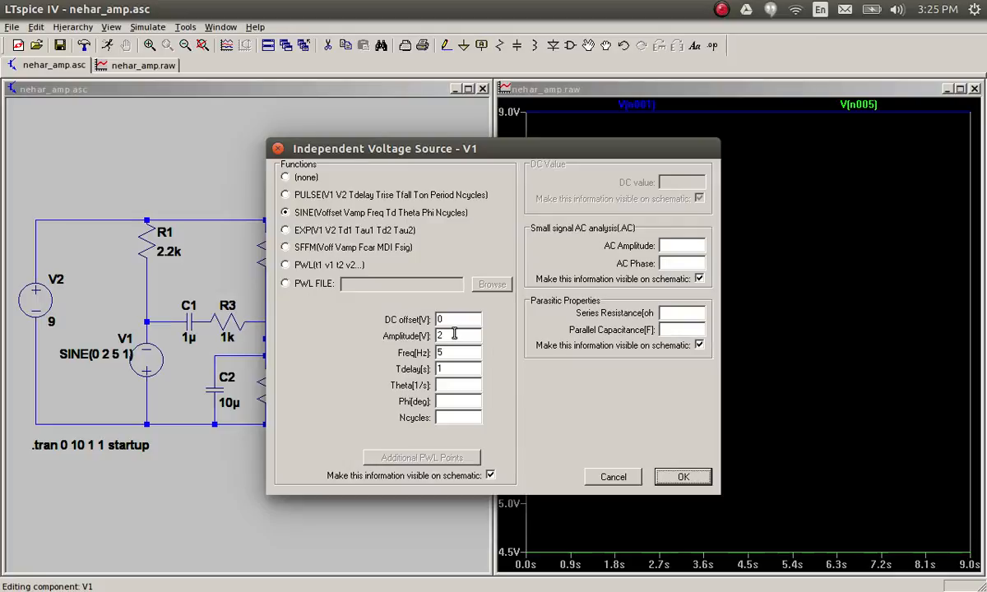
left_click_drag(426, 148, 528, 158)
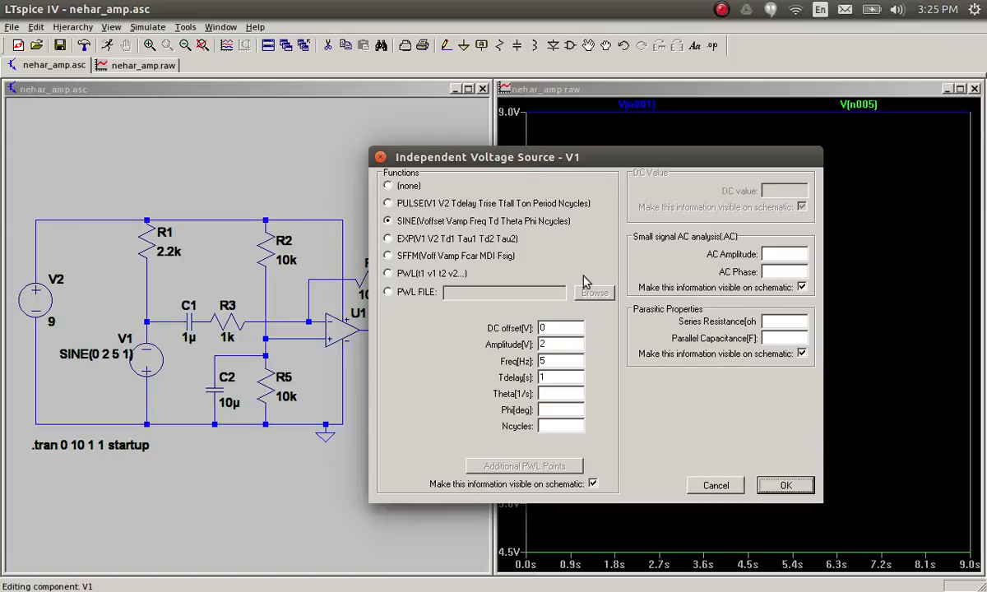
double_click(552, 344)
left_click(552, 345)
type("0m")
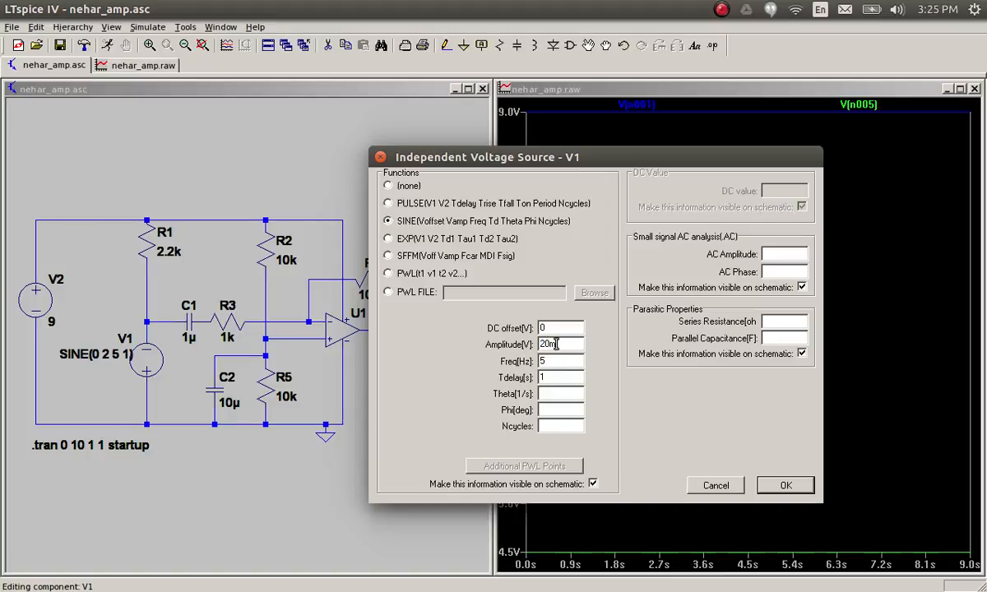
left_click(563, 365)
left_click(553, 377)
left_click(784, 487)
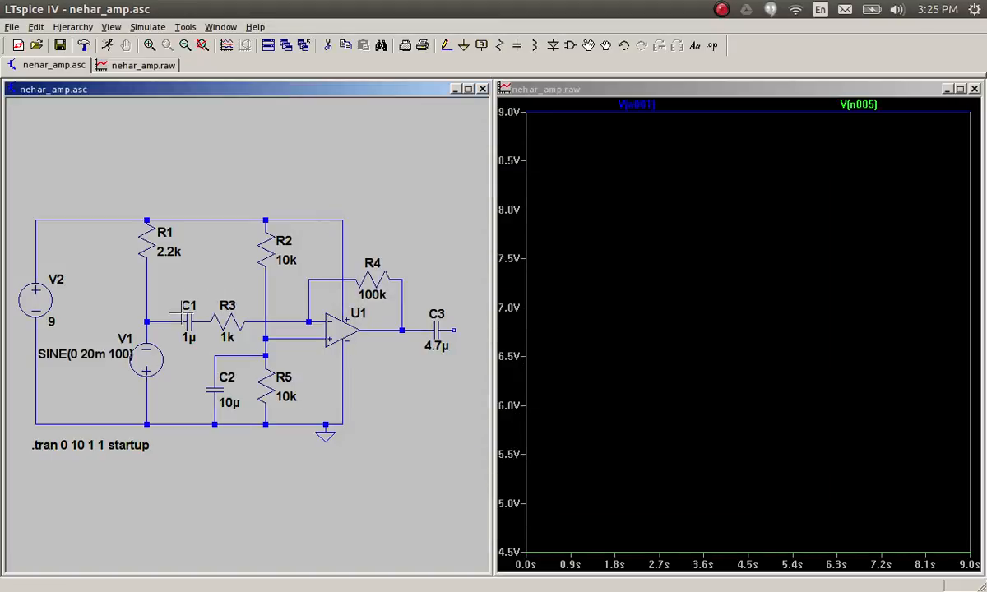
Step: Add the V1–C1 input node's voltage to the plot and rerun the simulation with V1's new sine settings
left_click(167, 319)
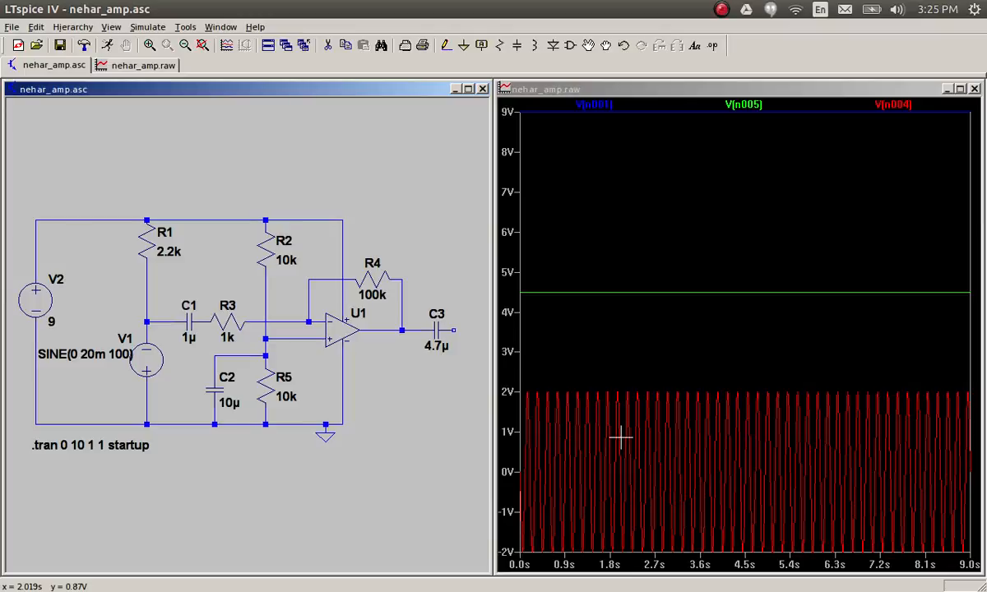
right_click(148, 361)
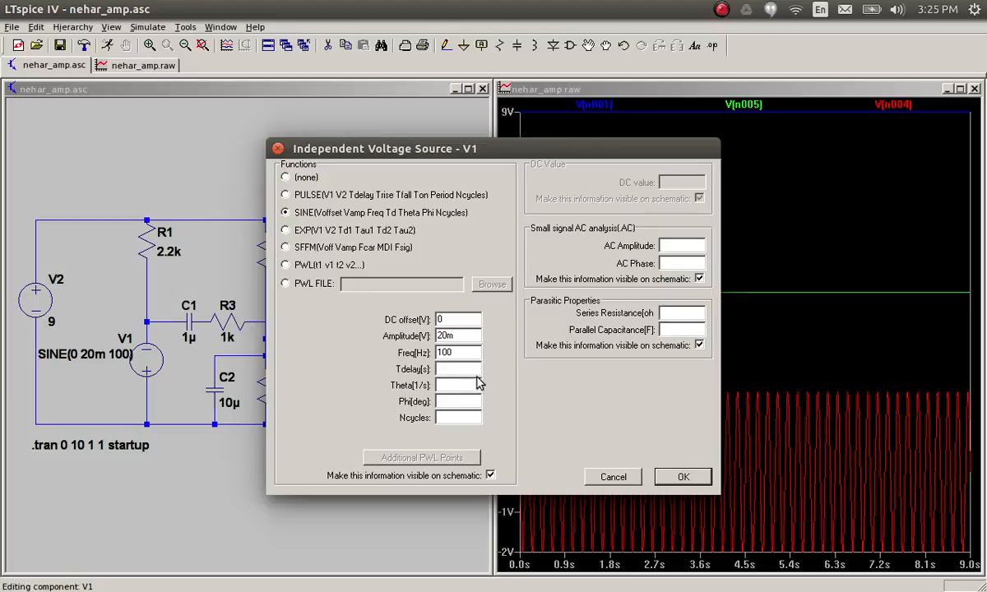
left_click(682, 476)
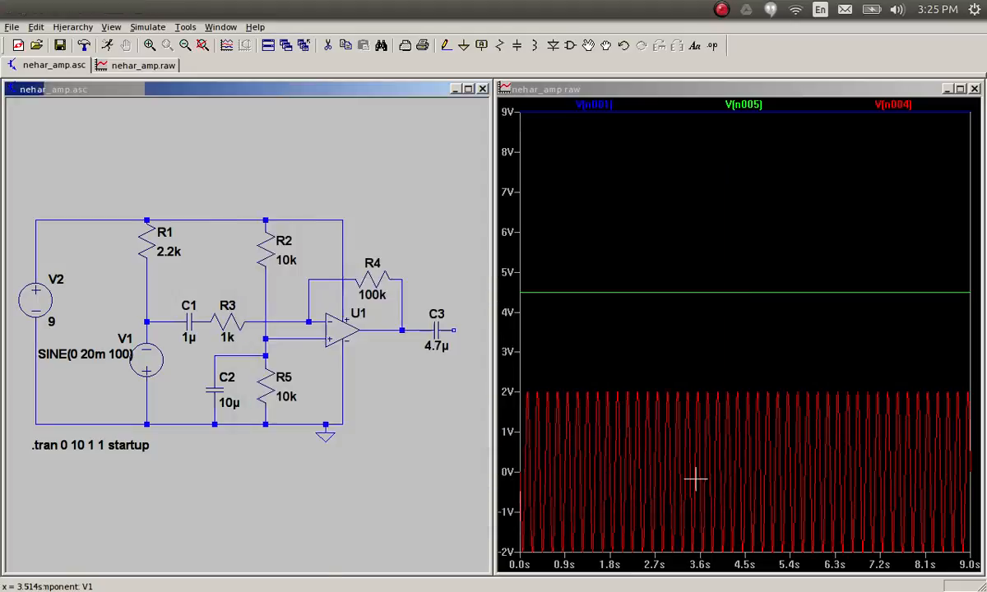
left_click(107, 45)
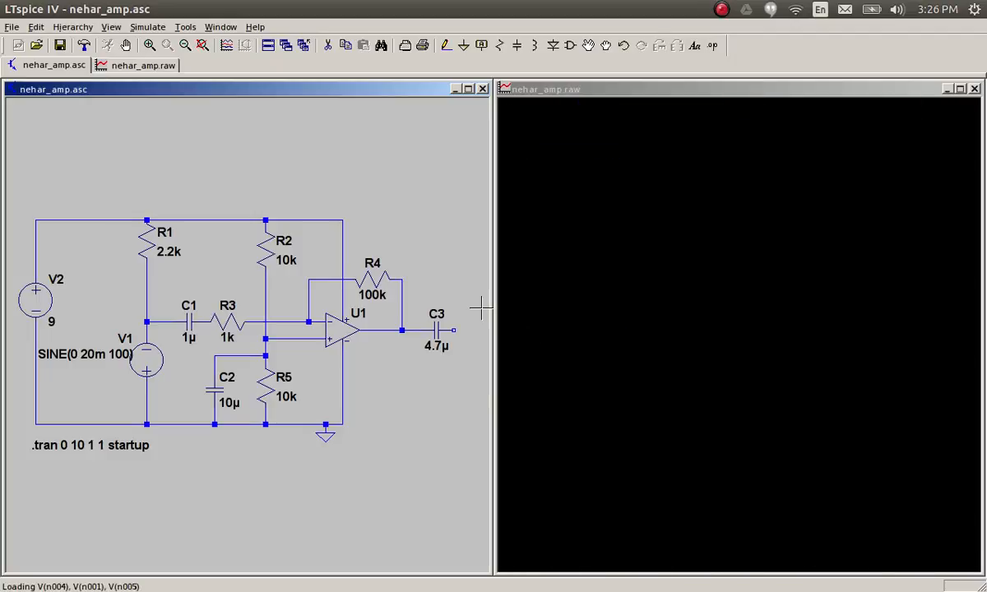
Step: Set the transient analysis stop time to 2, clear the start-saving time and maximum timestep, and disable starting external DC supplies at 0V
right_click(90, 445)
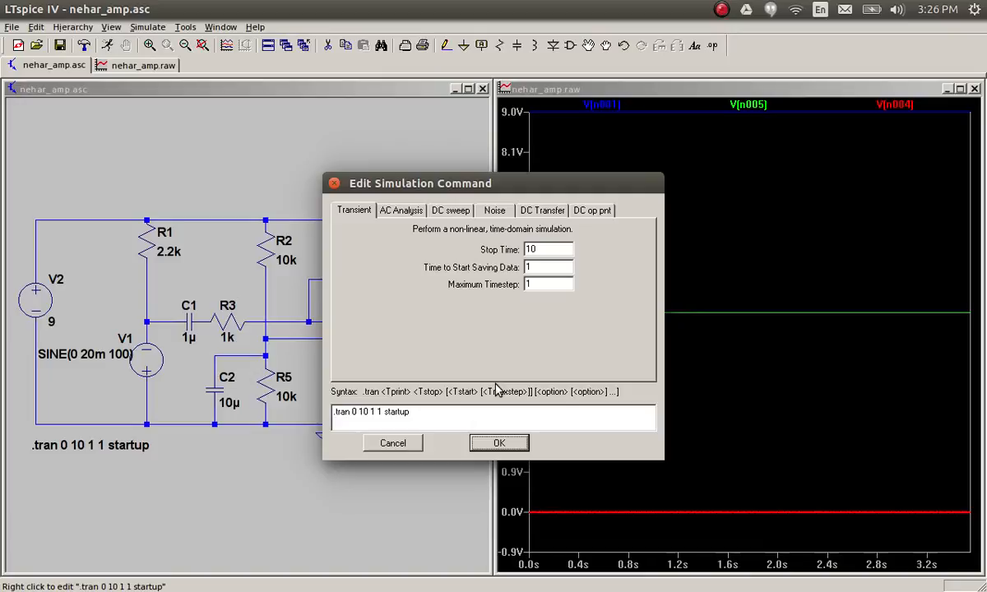
double_click(544, 251)
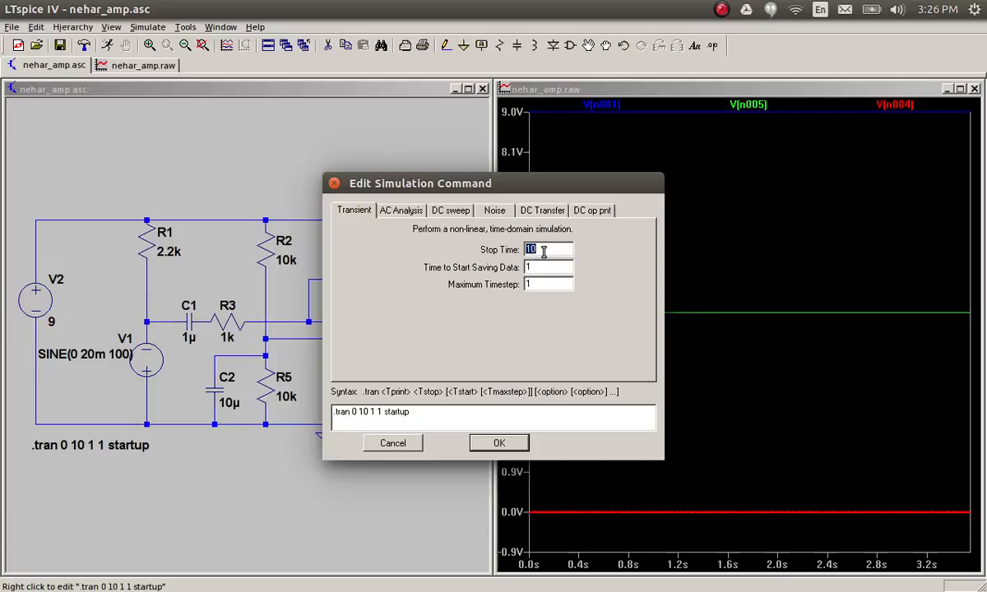
type("2")
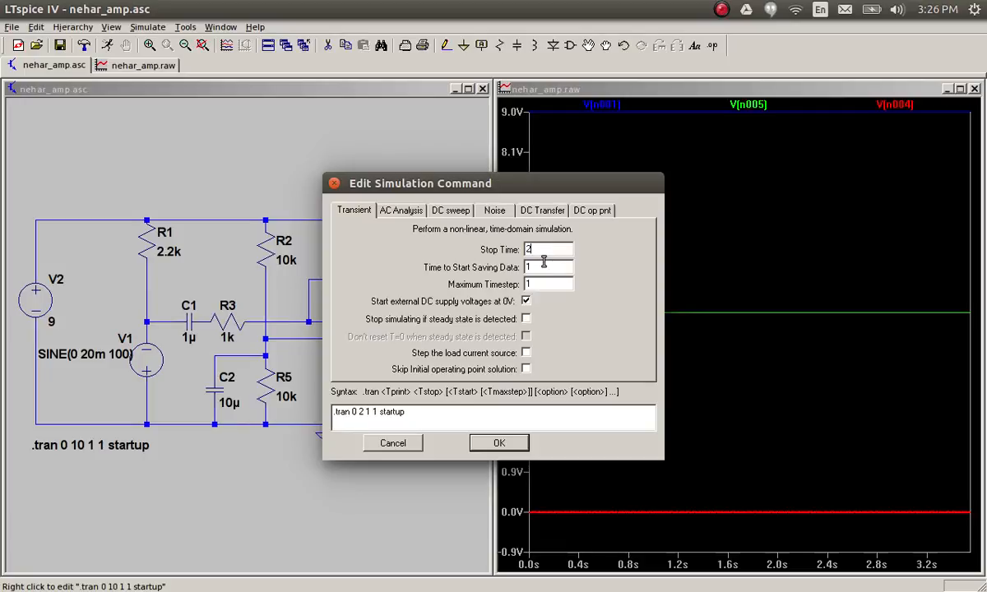
left_click(547, 269)
left_click(550, 284)
key("BackSpace")
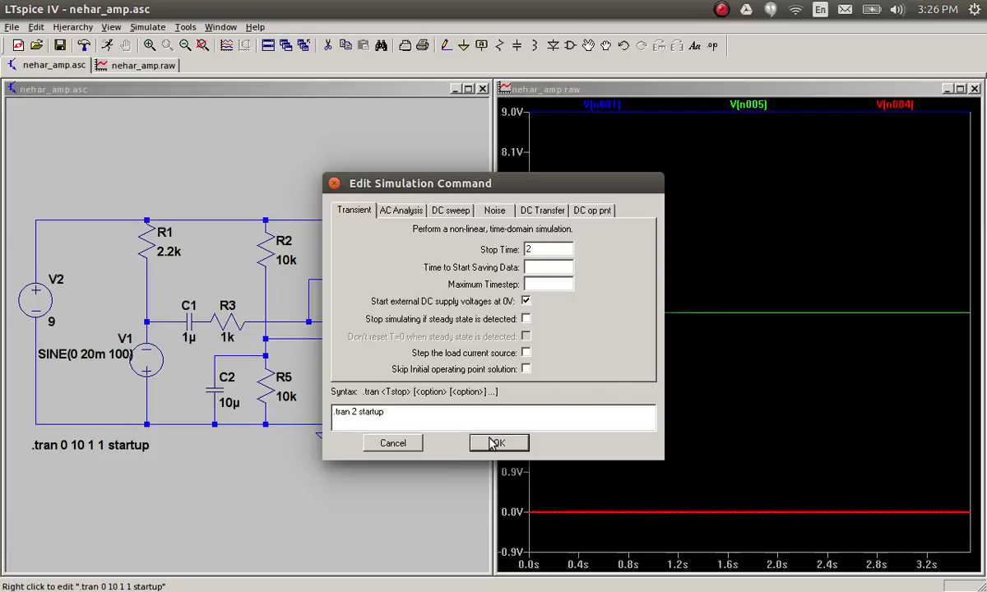
left_click(526, 301)
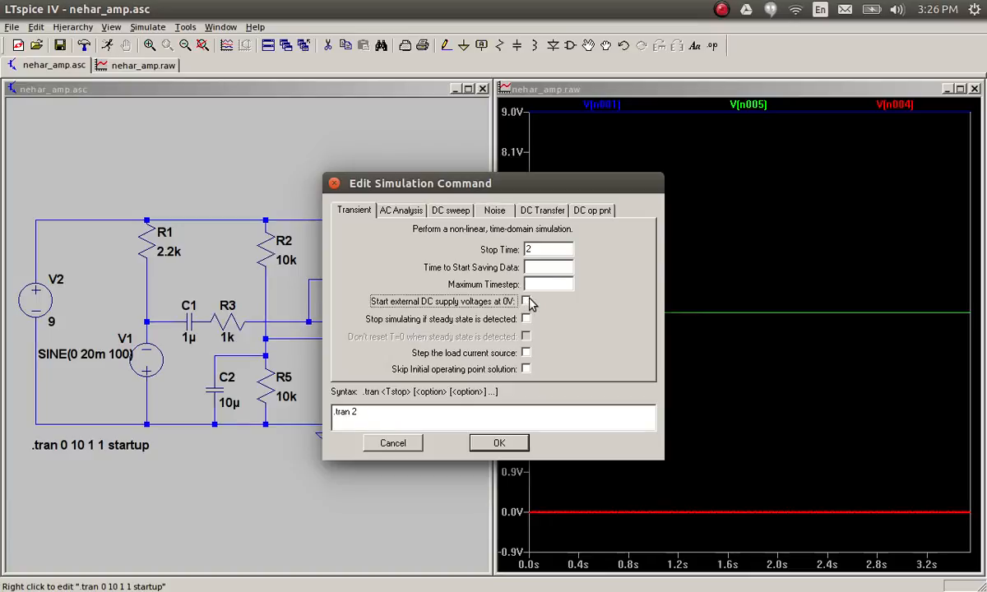
left_click(499, 442)
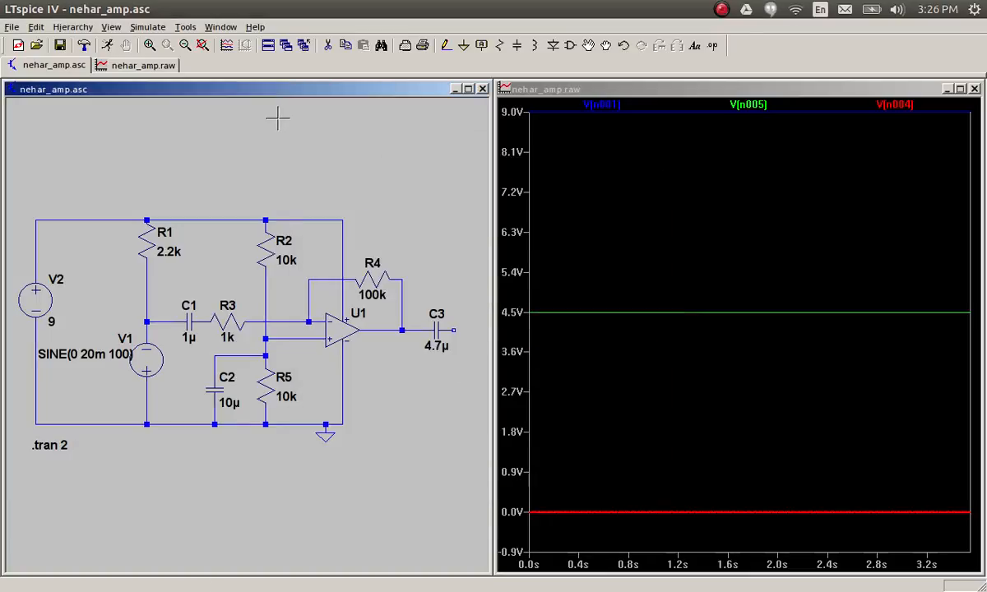
Step: Rerun the simulation and examine a few cycles of the input sine on trace V(n004) up close
left_click(108, 46)
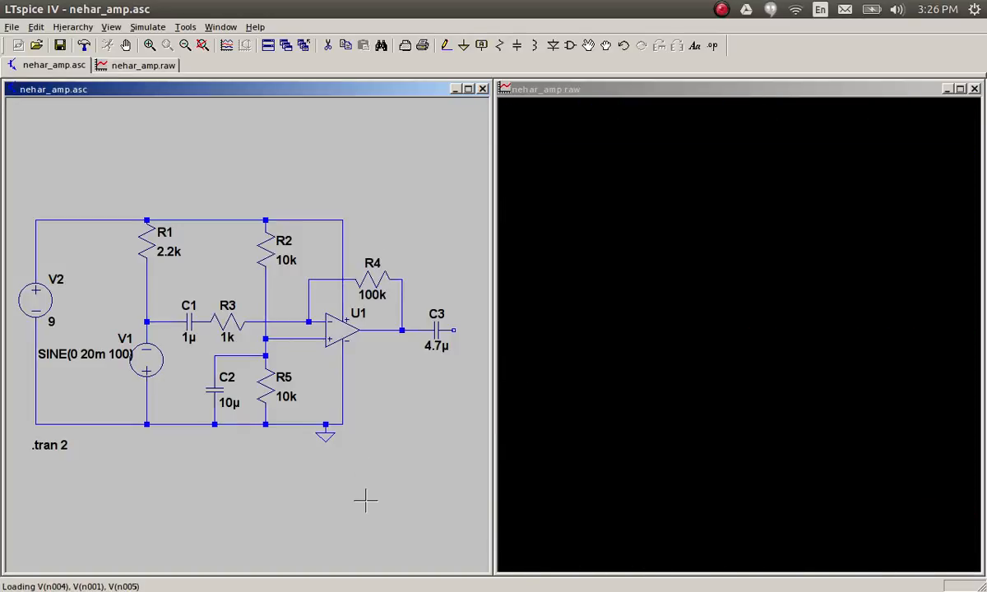
left_click_drag(545, 502, 573, 516)
left_click_drag(583, 233, 636, 326)
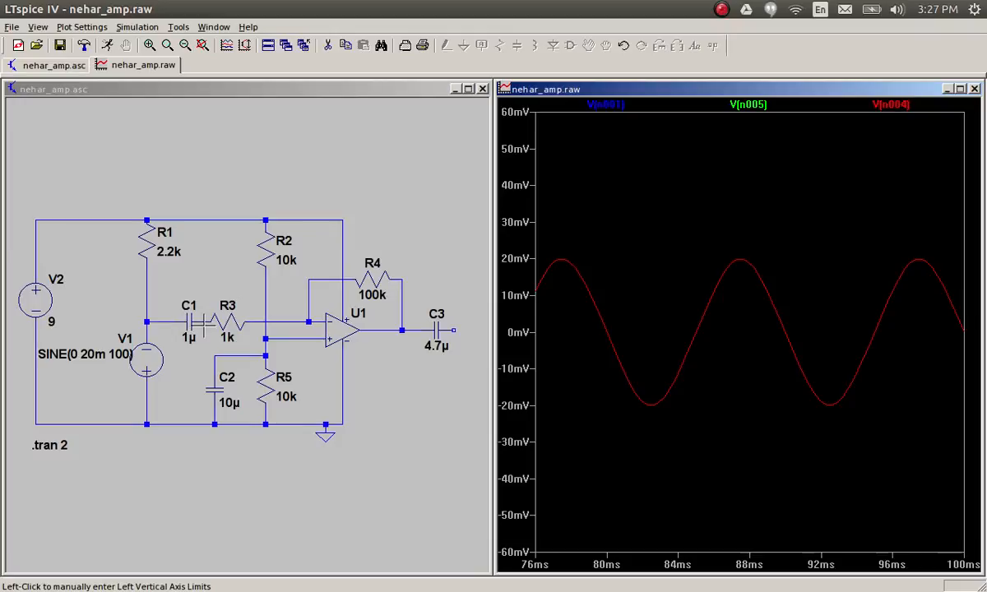
Step: Add the voltages at the op-amp's inverting input and output to the plot, and fit the full time range
left_click(285, 321)
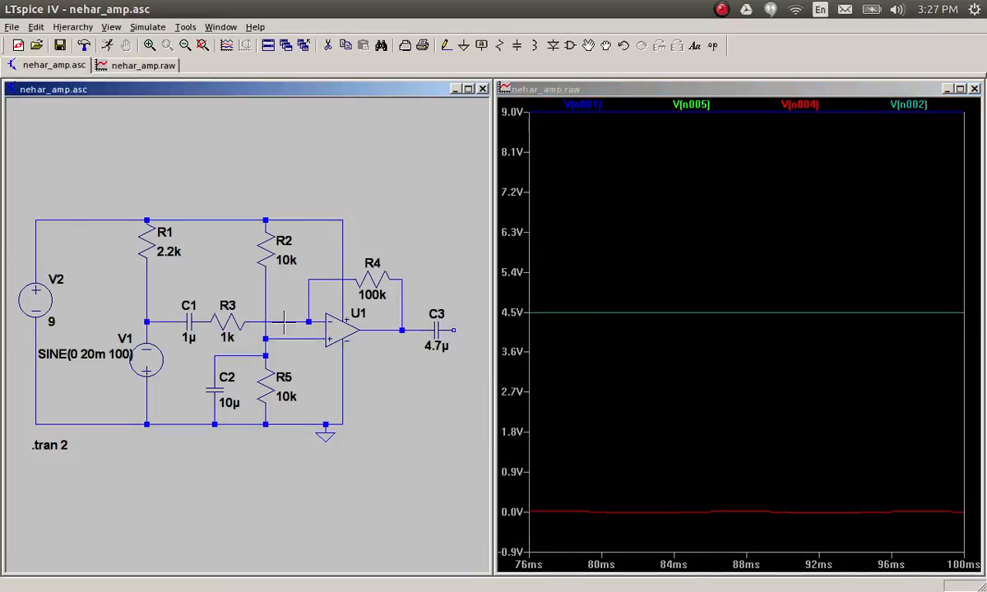
left_click(412, 329)
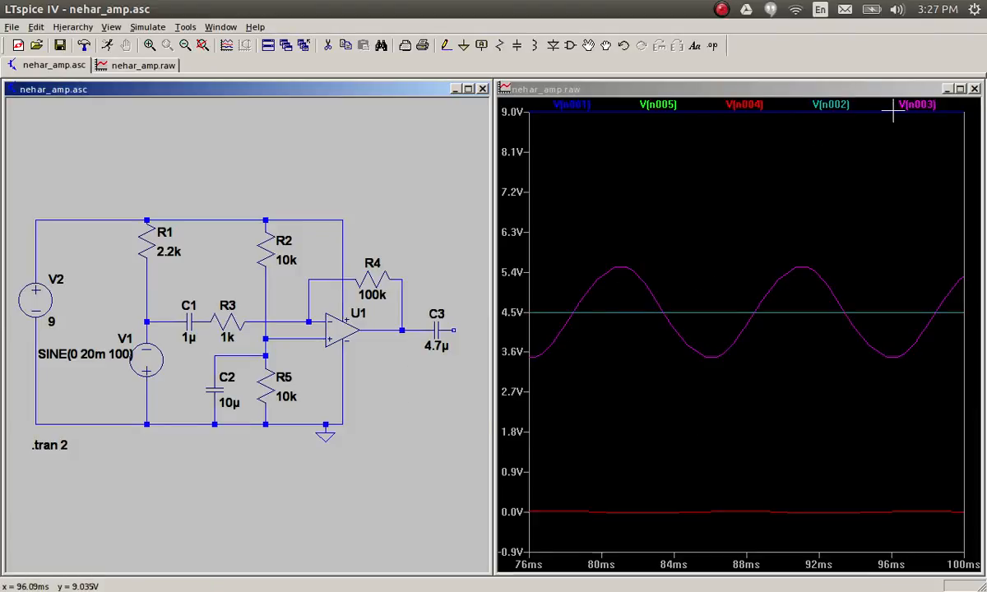
left_click(622, 445)
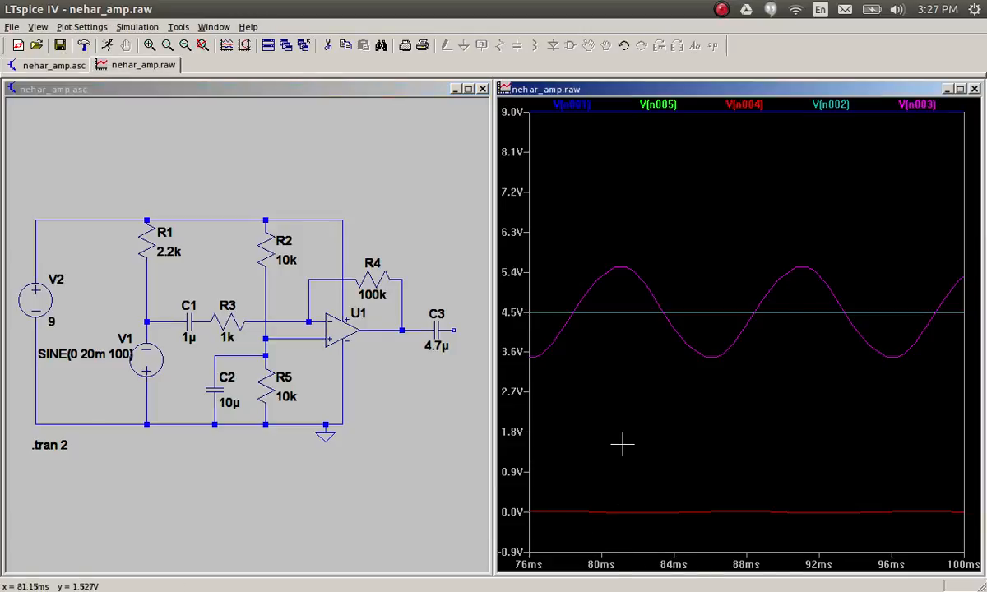
right_click(623, 445)
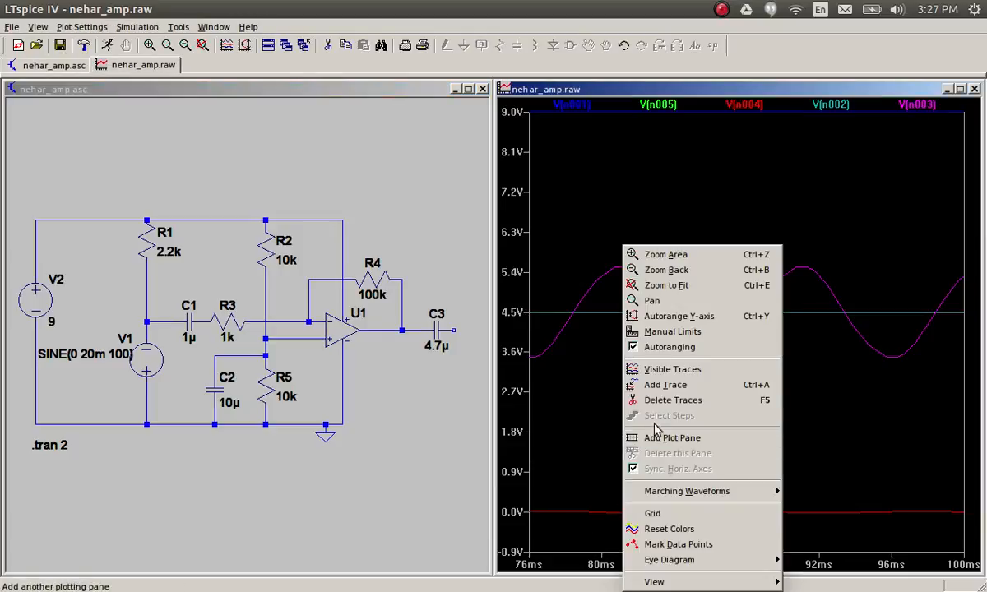
left_click(671, 287)
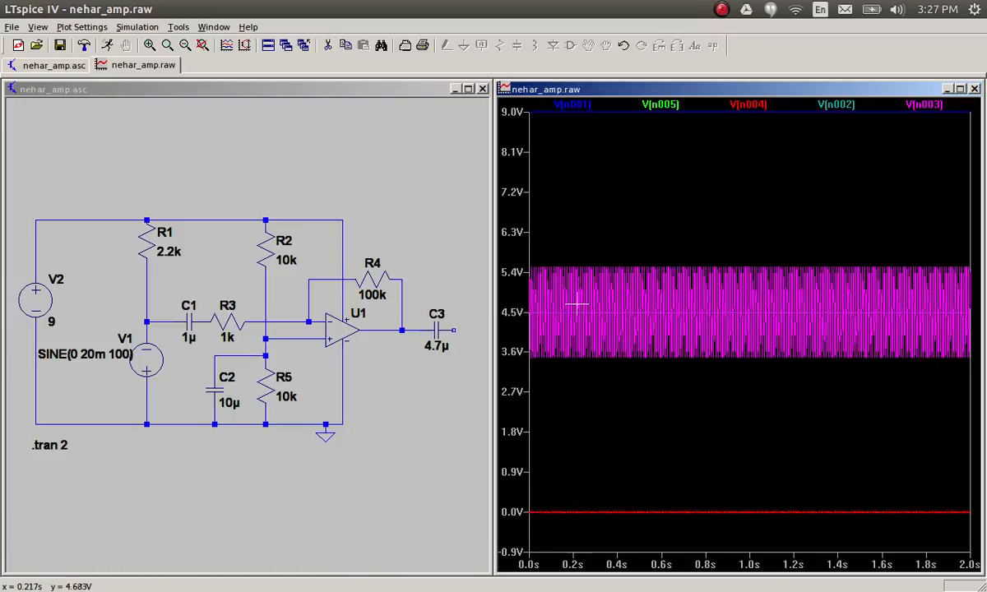
Step: Measure the peak-to-peak voltage of input trace V(n004) with two cursors, and close the readout
left_click_drag(600, 228, 646, 538)
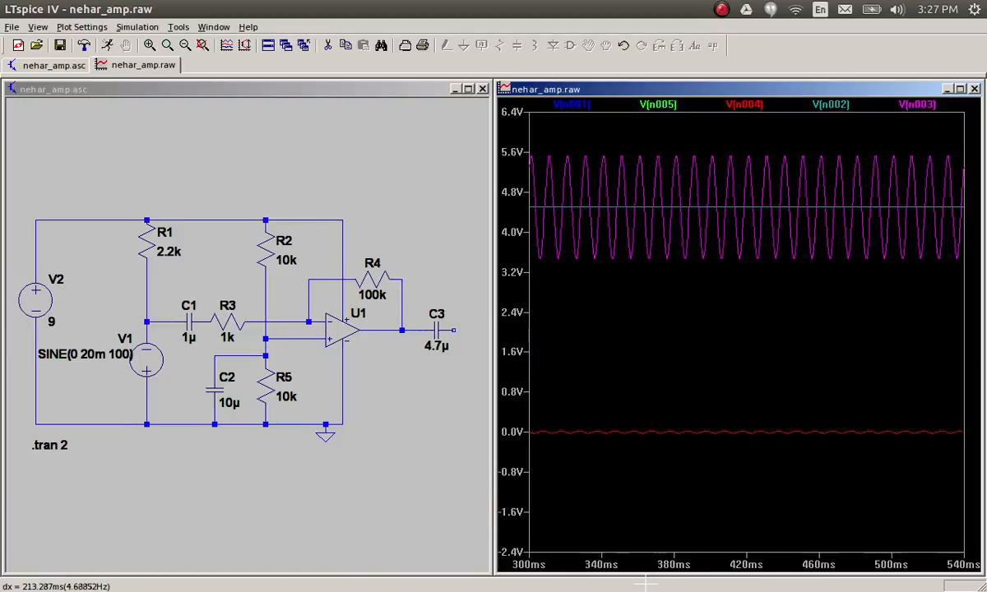
left_click_drag(542, 423, 676, 446)
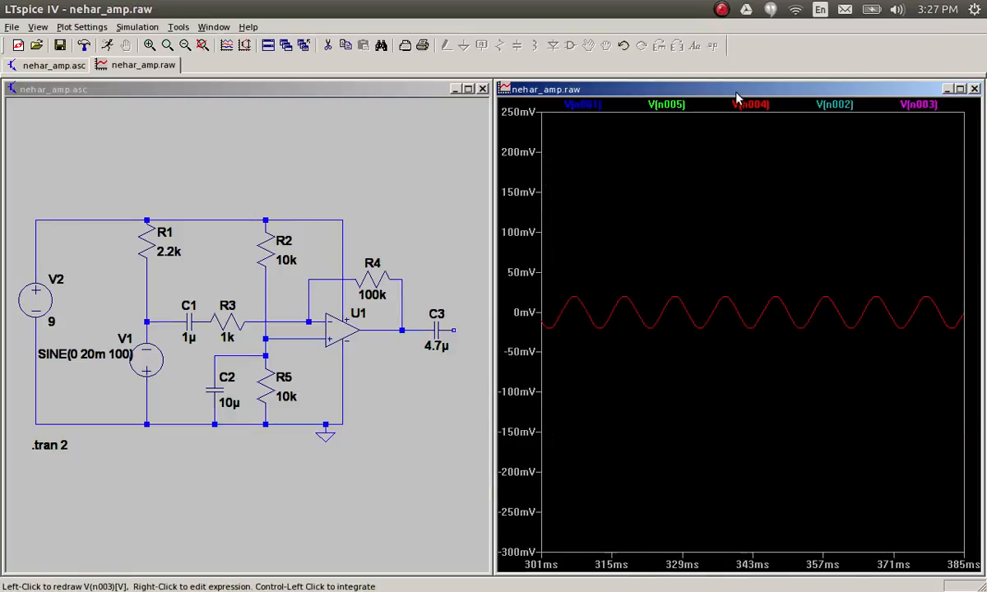
left_click(757, 110)
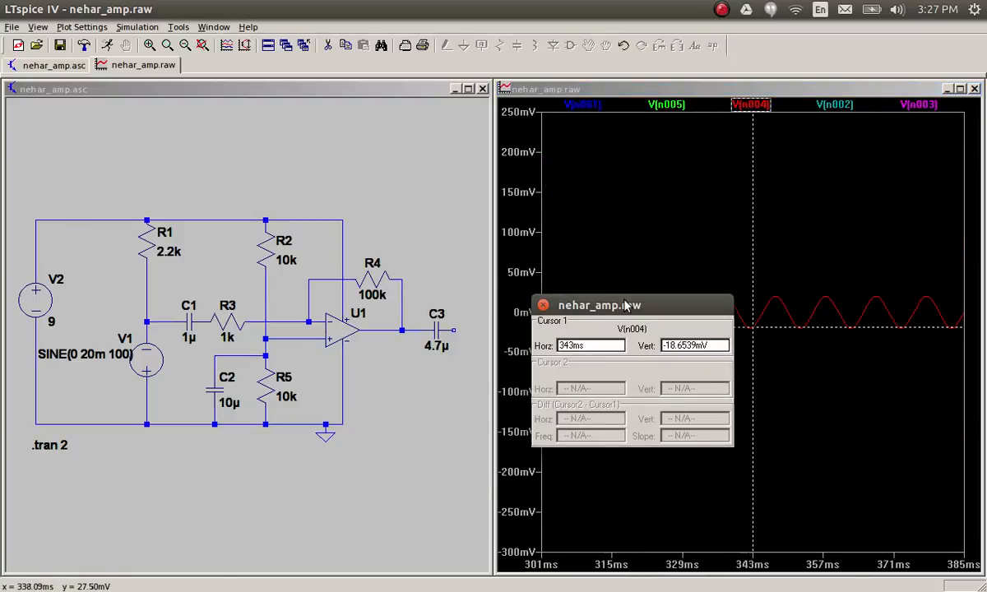
left_click_drag(587, 287, 494, 290)
left_click(752, 104)
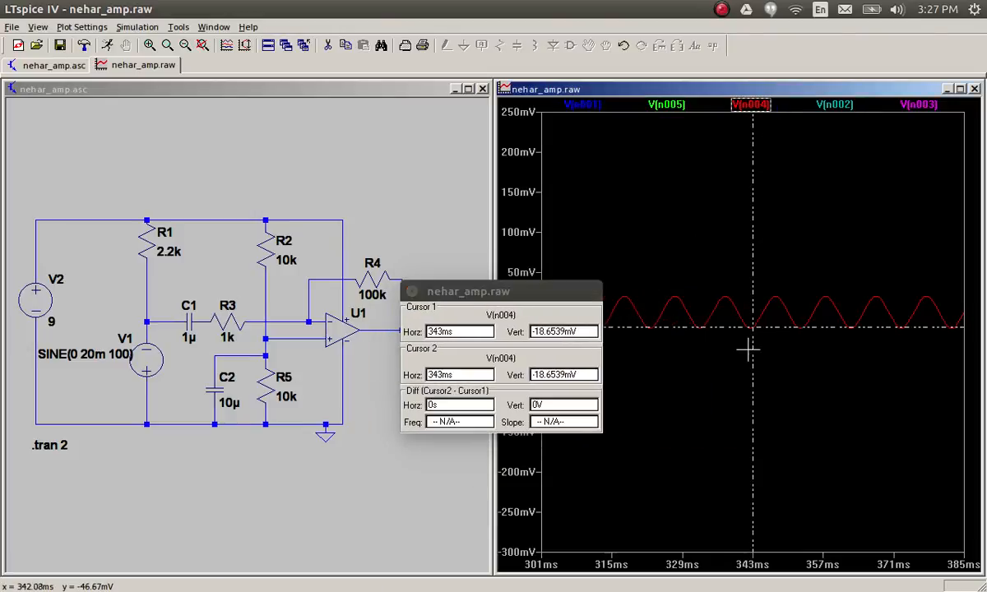
left_click_drag(753, 330, 722, 276)
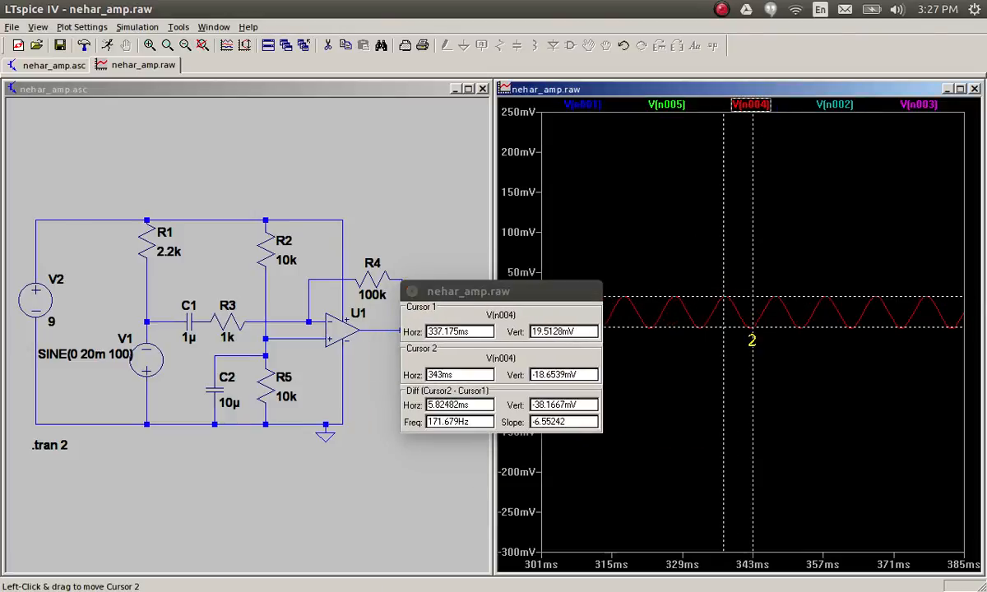
left_click_drag(750, 329, 747, 329)
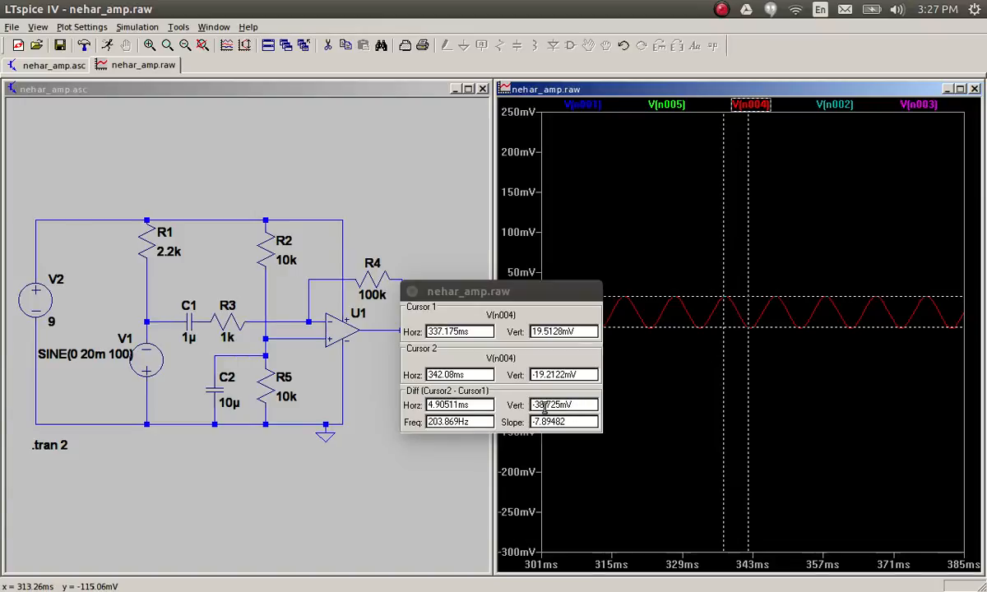
left_click(411, 291)
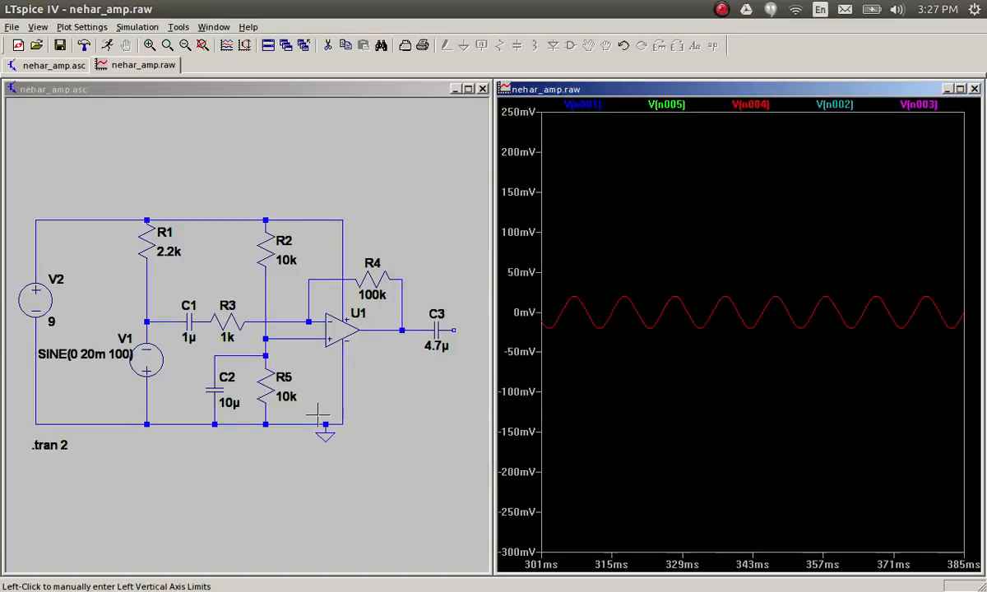
Step: Plot only the op-amp's output voltage and measure its peak-to-peak value with two cursors
left_click(361, 327)
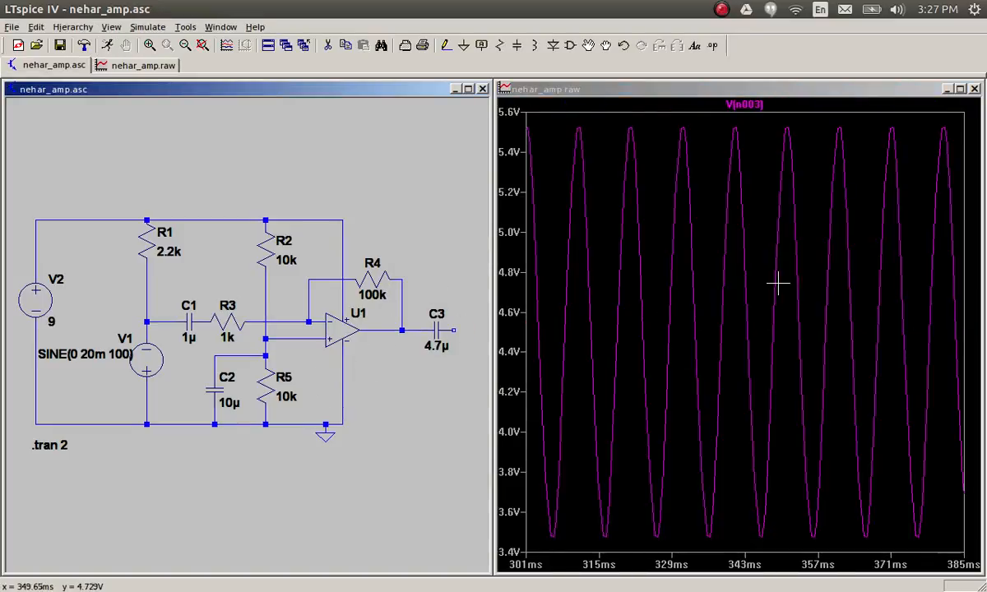
left_click(744, 104)
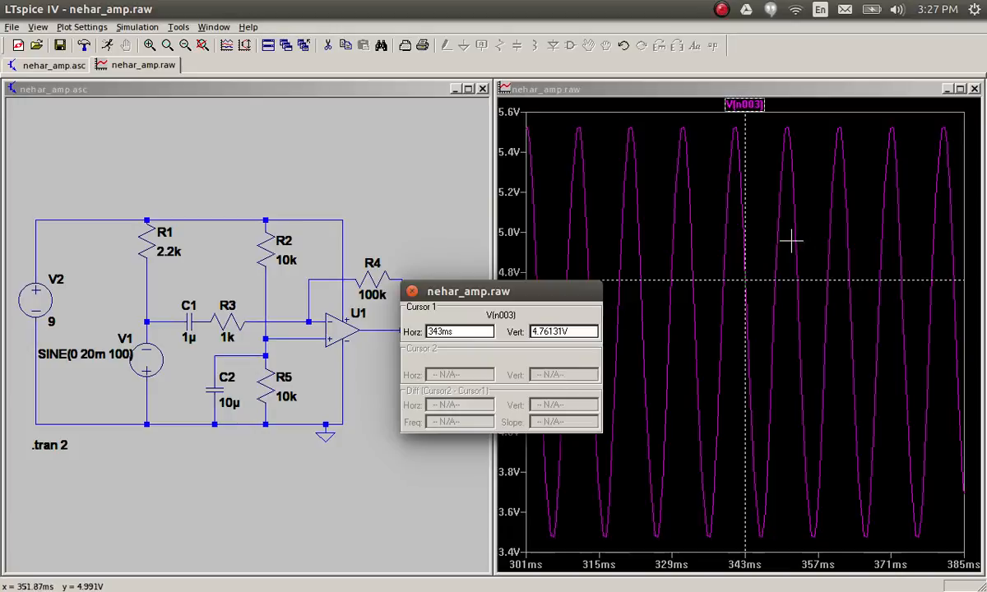
mouse_move(744, 280)
left_mouse_down()
mouse_move(716, 159)
mouse_move(735, 136)
left_mouse_up()
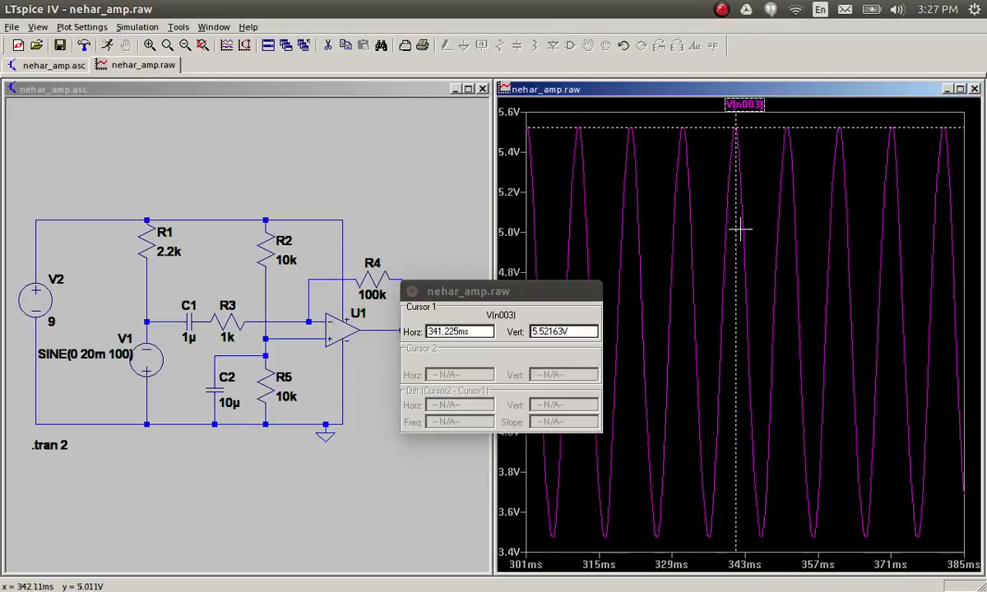
left_click(748, 105)
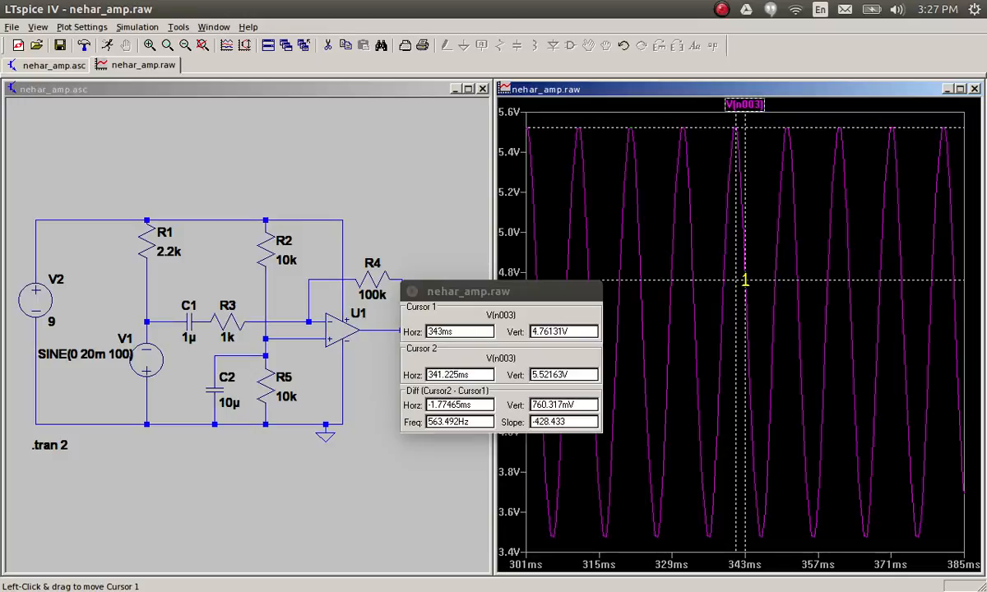
mouse_move(735, 280)
left_mouse_down()
mouse_move(705, 368)
mouse_move(773, 503)
mouse_move(761, 536)
left_mouse_up()
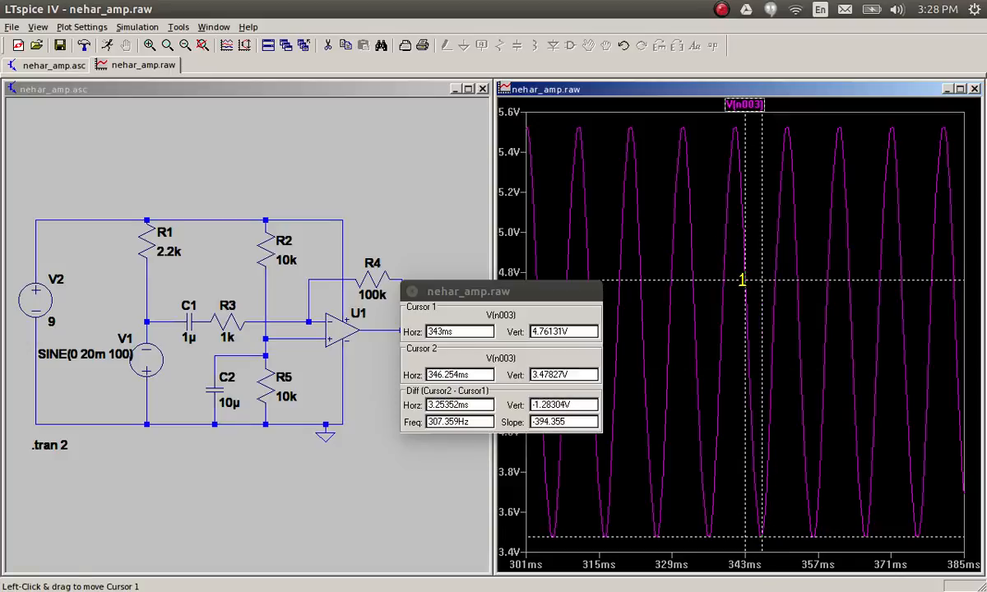
left_click_drag(745, 281, 733, 125)
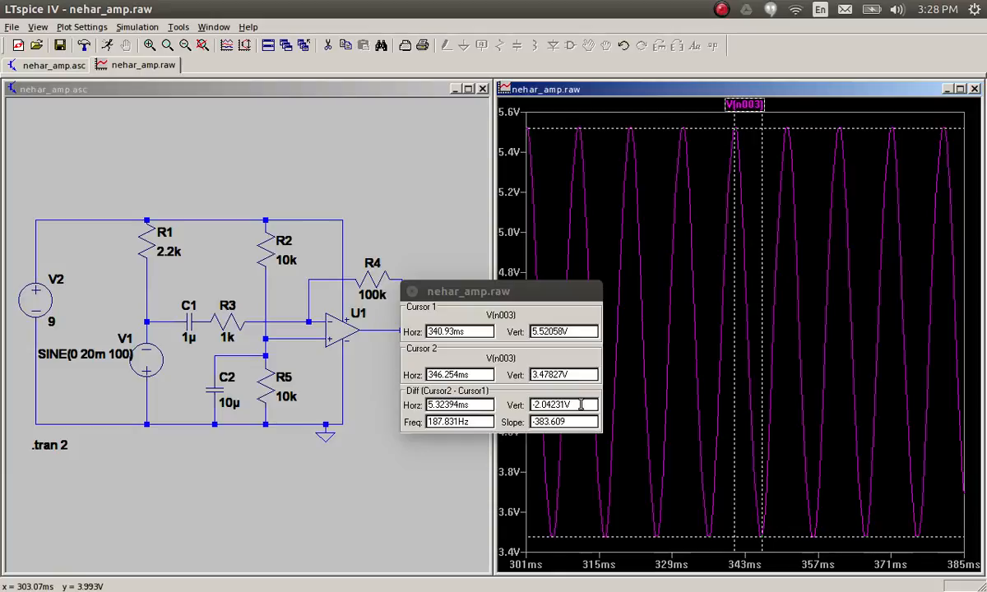
left_click(533, 298)
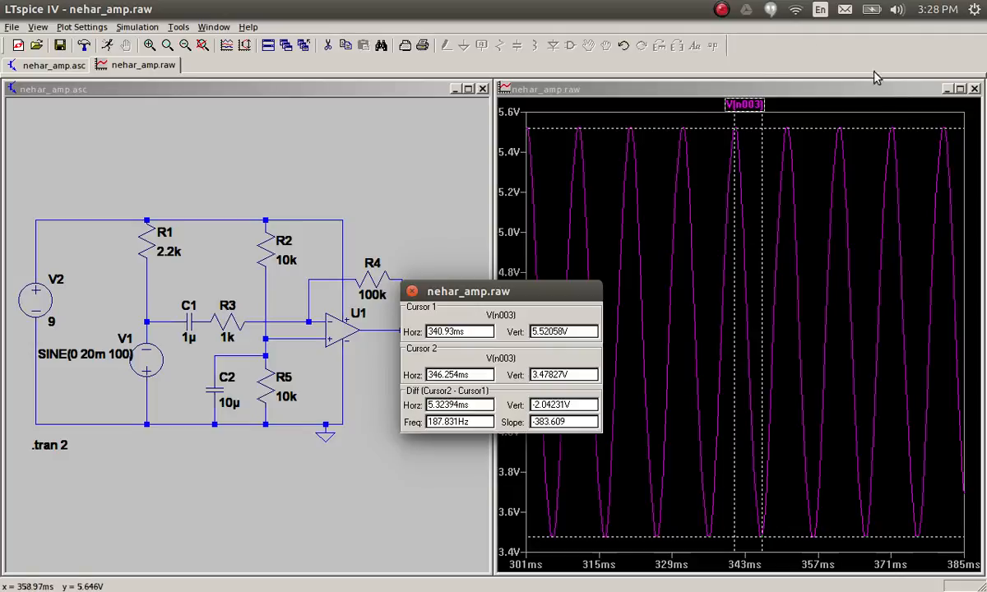
Step: Plot only the V1–C1 input node's voltage and measure its peak-to-peak value by placing the two cursors on a crest and a trough
left_click(157, 321)
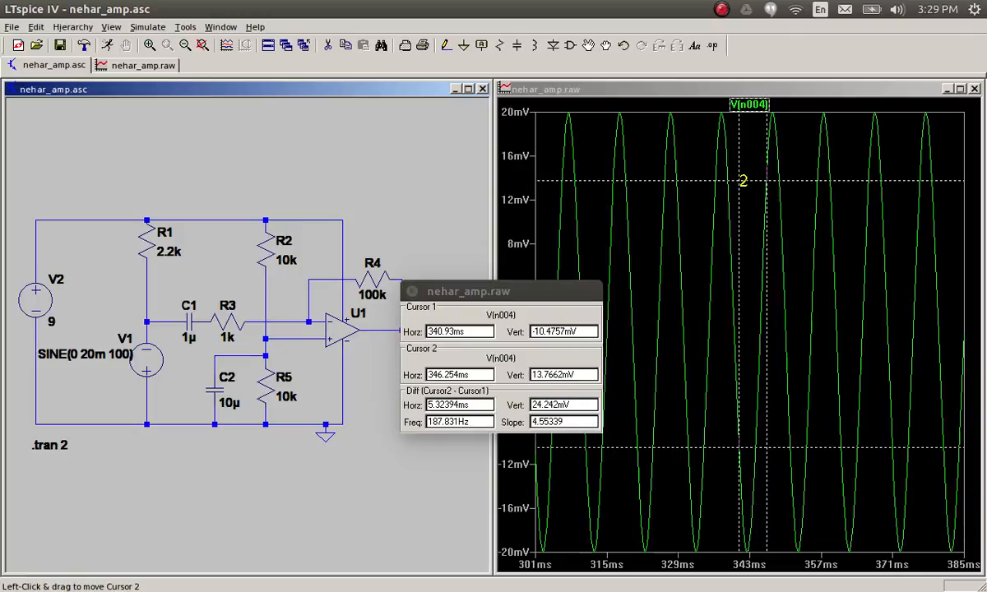
left_click_drag(744, 209, 721, 115)
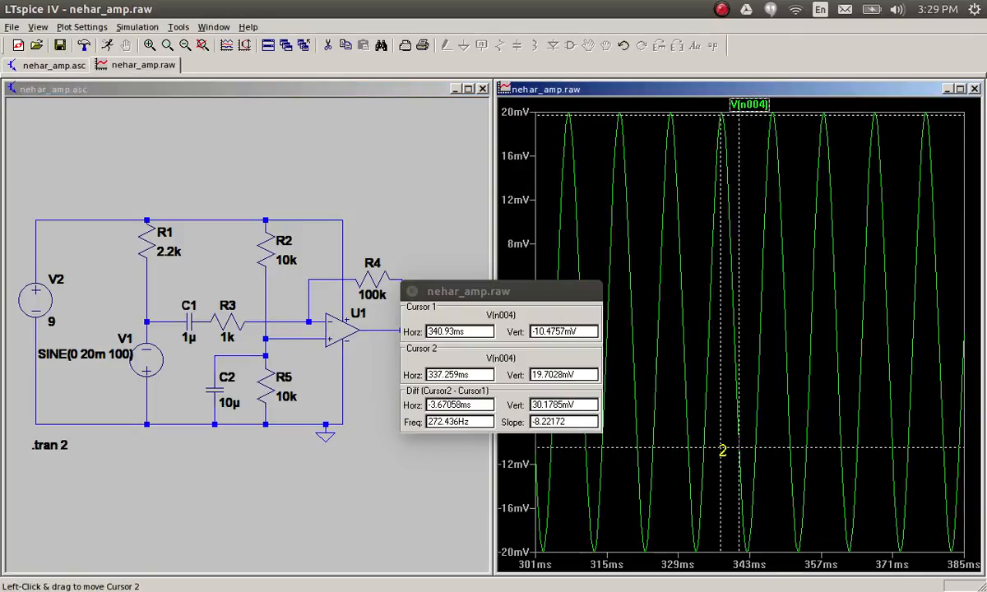
left_click_drag(741, 450, 747, 550)
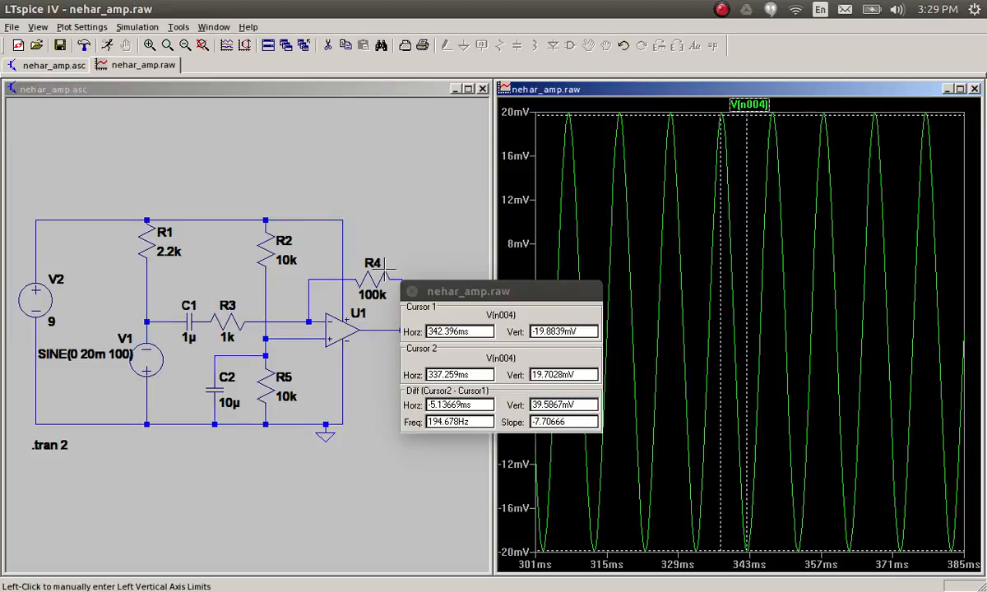
left_click_drag(461, 290, 499, 281)
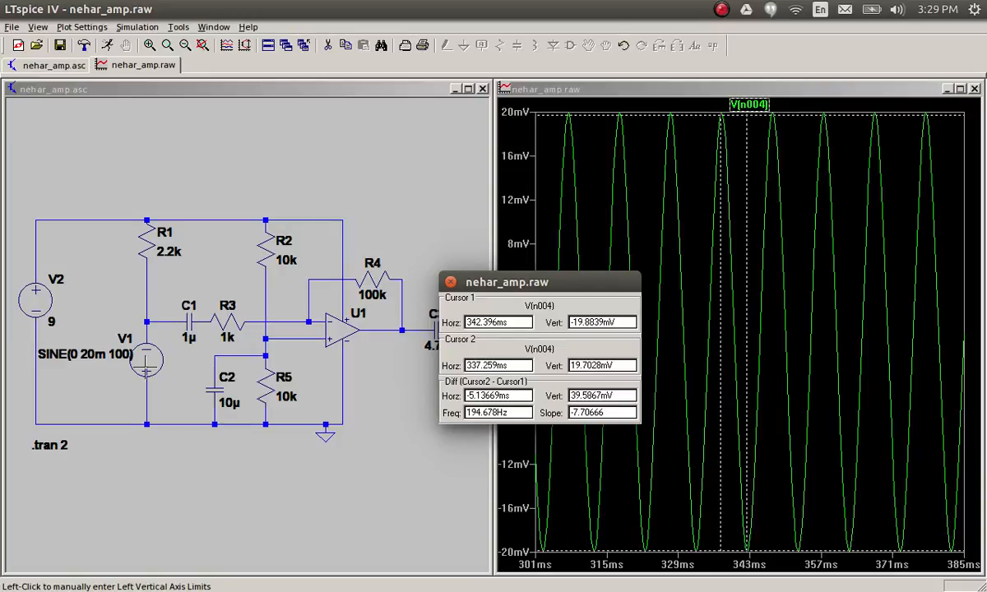
Step: Set the frequency of V1's sine source to 10000 Hz
right_click(146, 360)
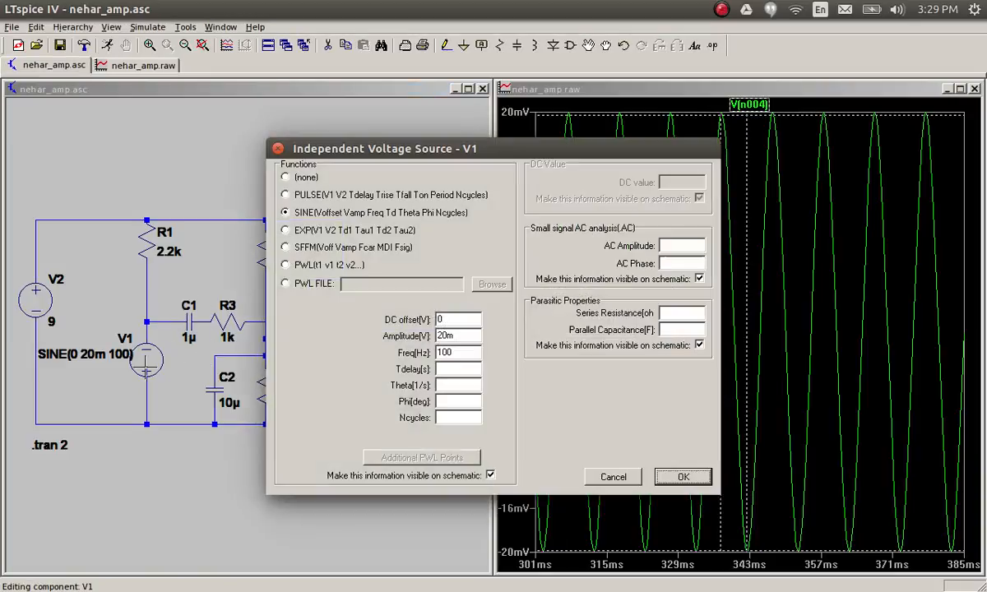
left_click(461, 353)
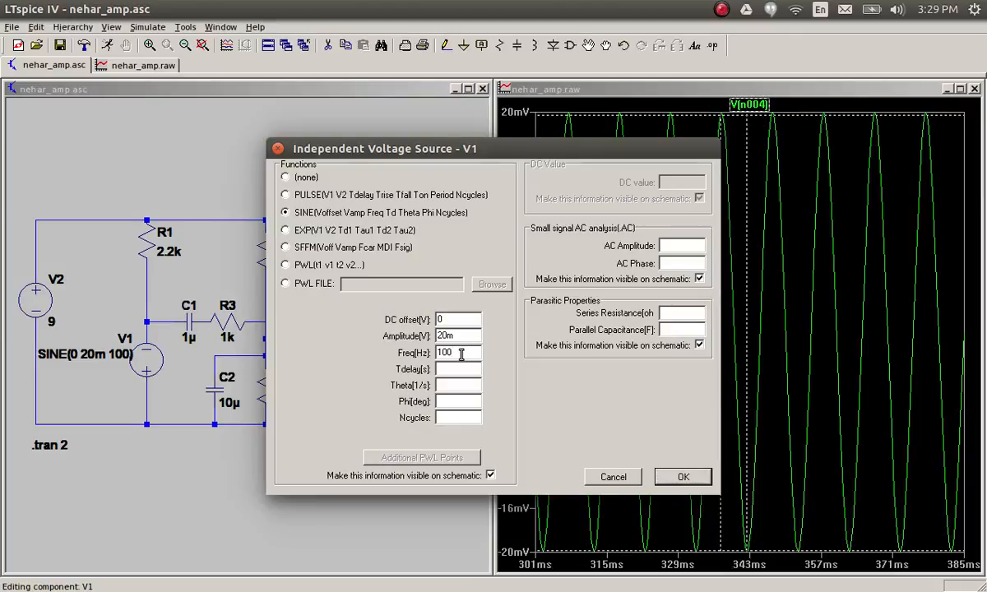
left_click(684, 477)
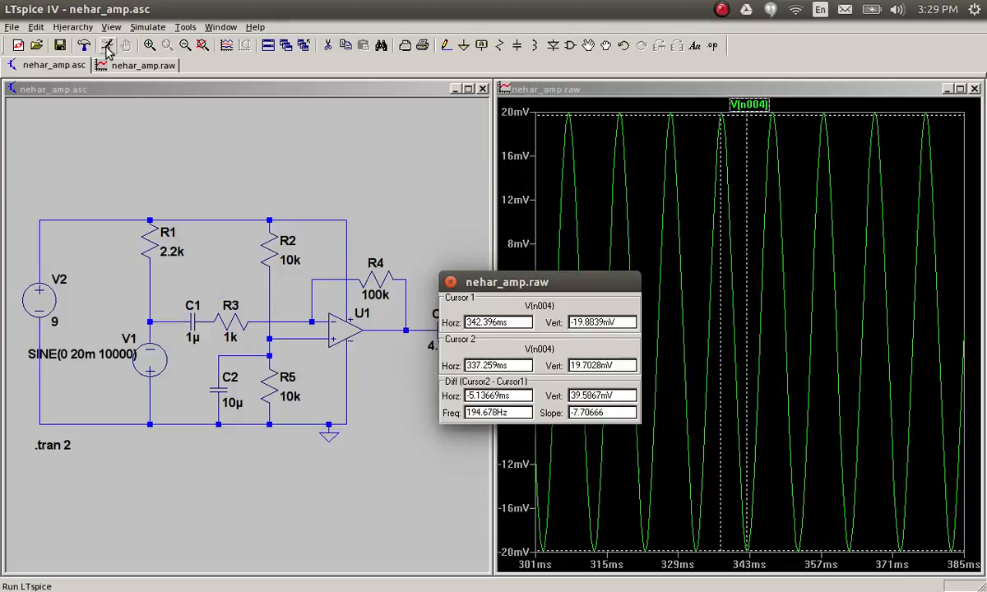
Step: Set the stop time of the transient simulation command to 2m
right_click(44, 445)
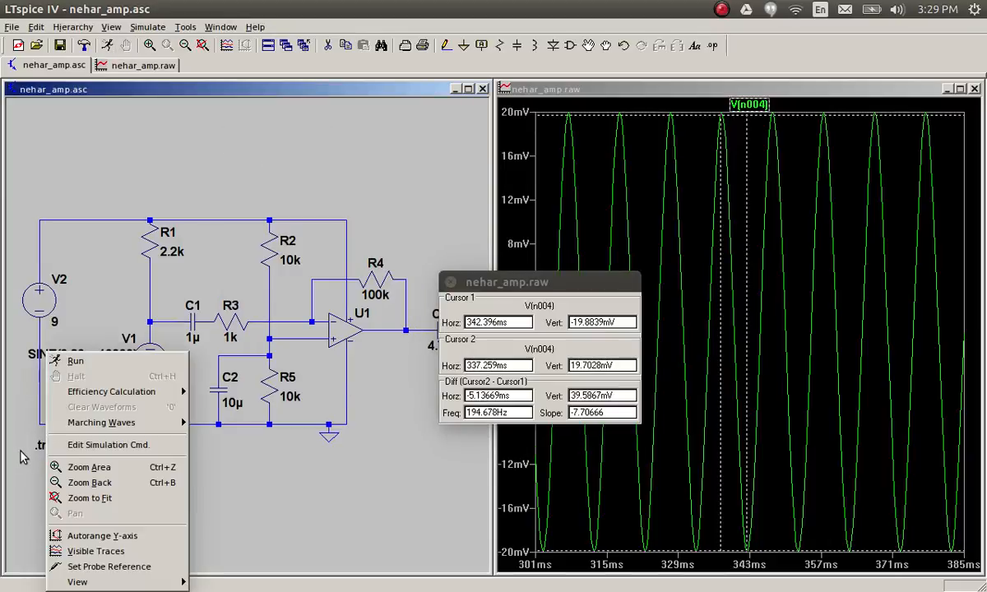
left_click(18, 455)
right_click(48, 447)
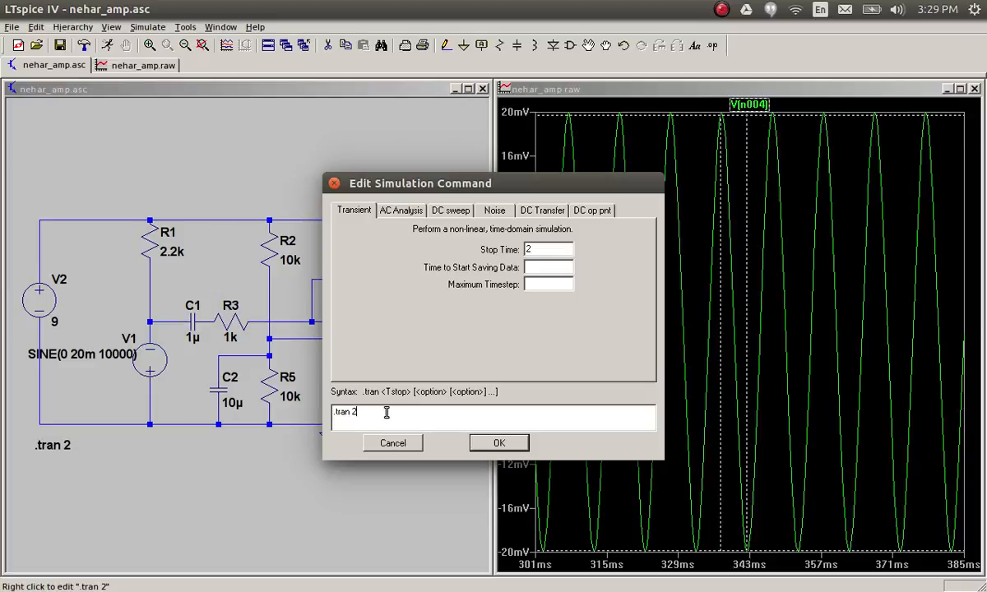
type("m")
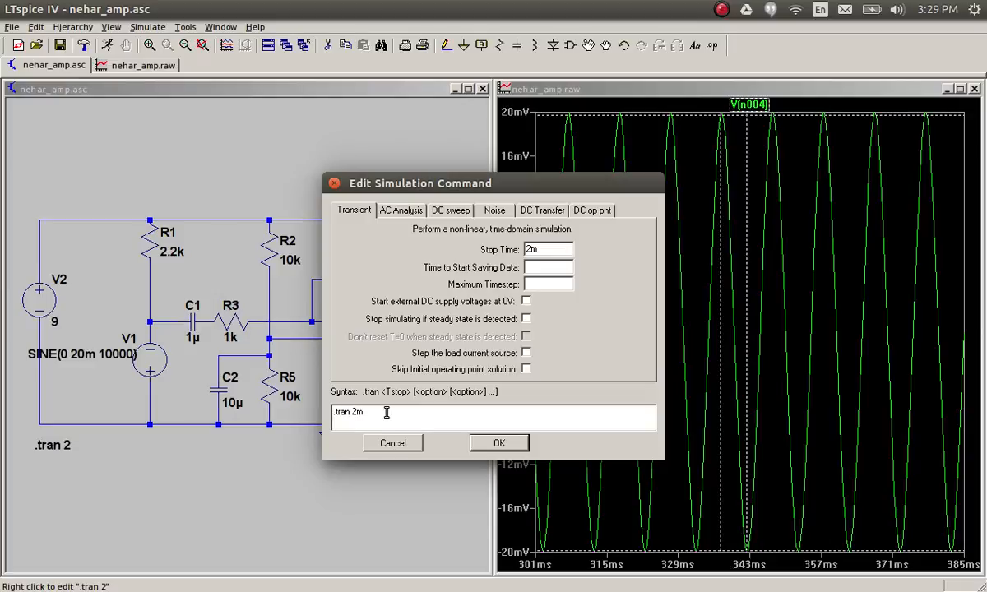
key("Return")
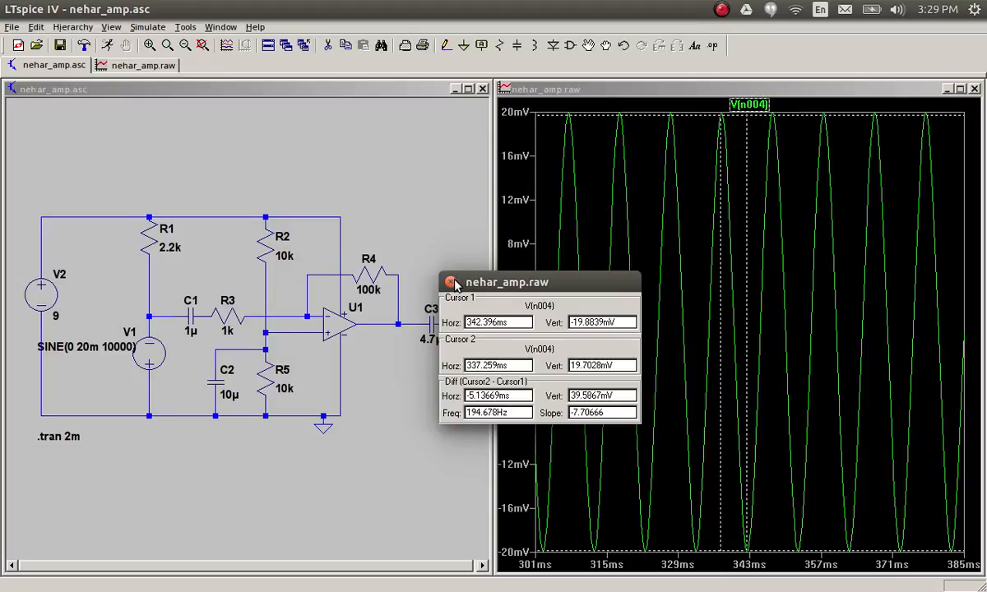
Step: Rerun the simulation without the old cursor readout and plot only the voltage at the op-amp's output node
left_click(451, 282)
left_click(107, 45)
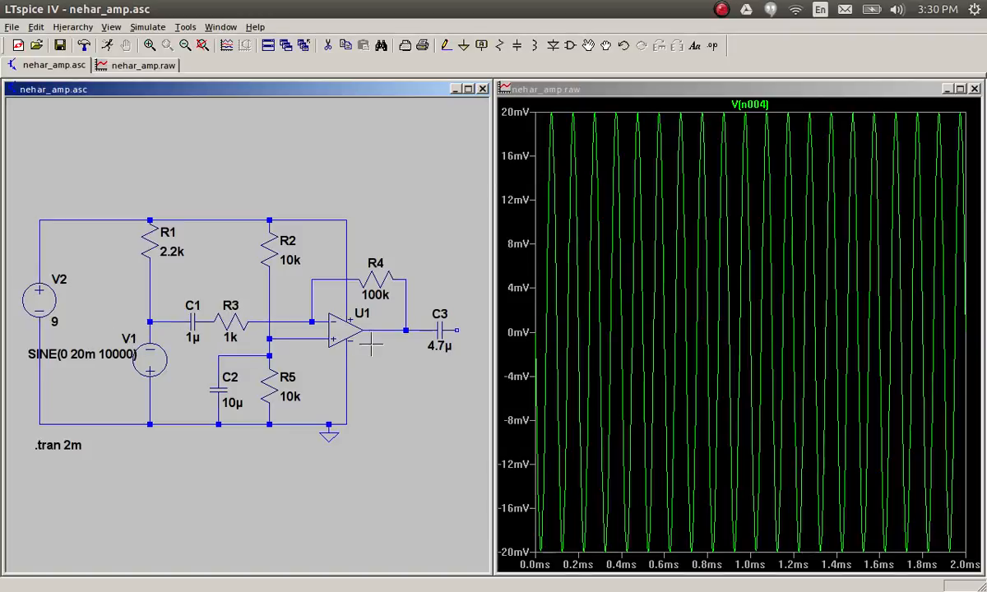
left_click(424, 322)
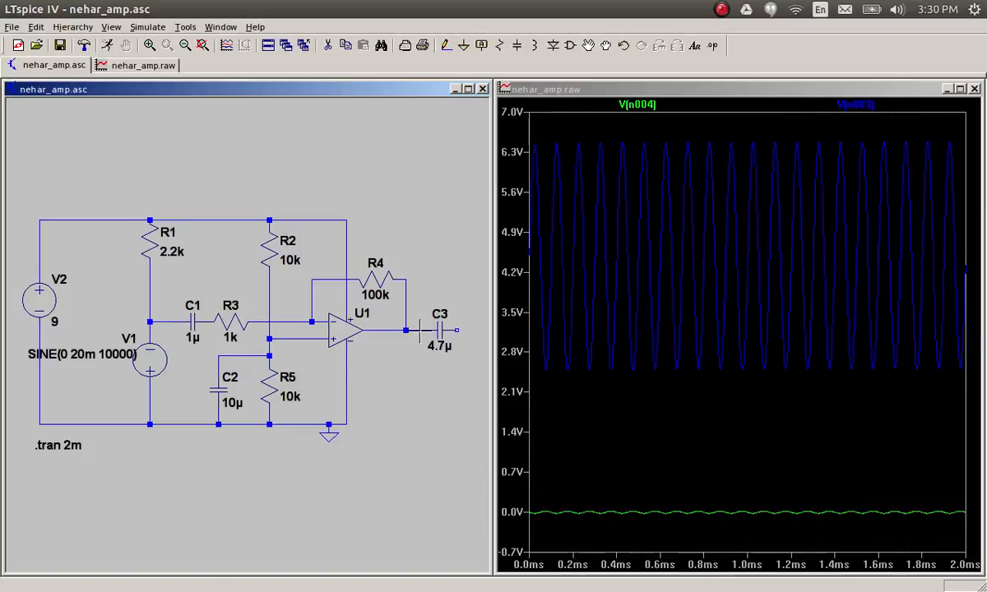
left_click(428, 322)
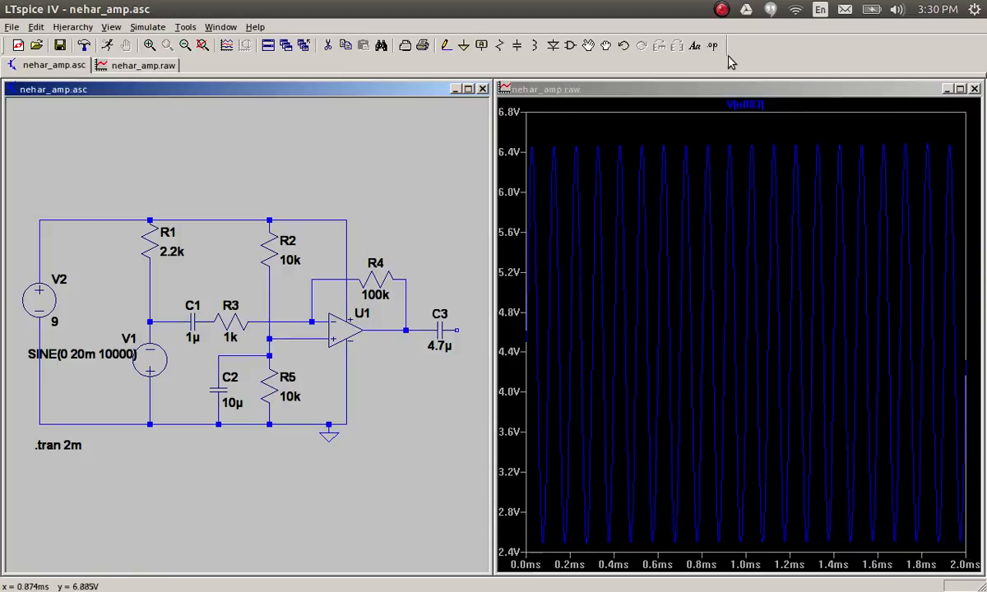
Step: Measure the output trace's peak-to-peak voltage by placing one cursor on a crest and the other on the adjacent trough
left_click(747, 112)
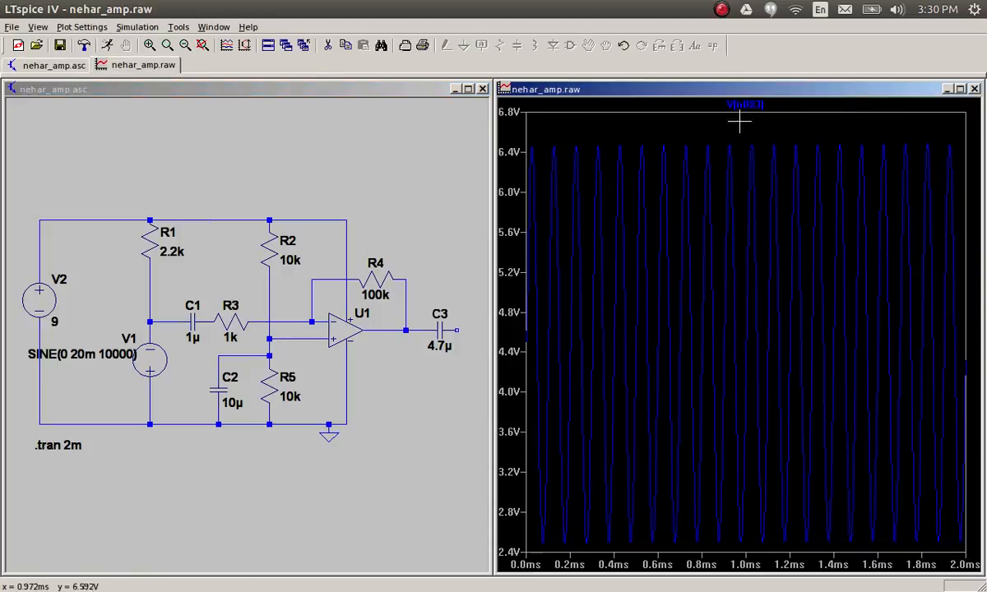
left_click(748, 107)
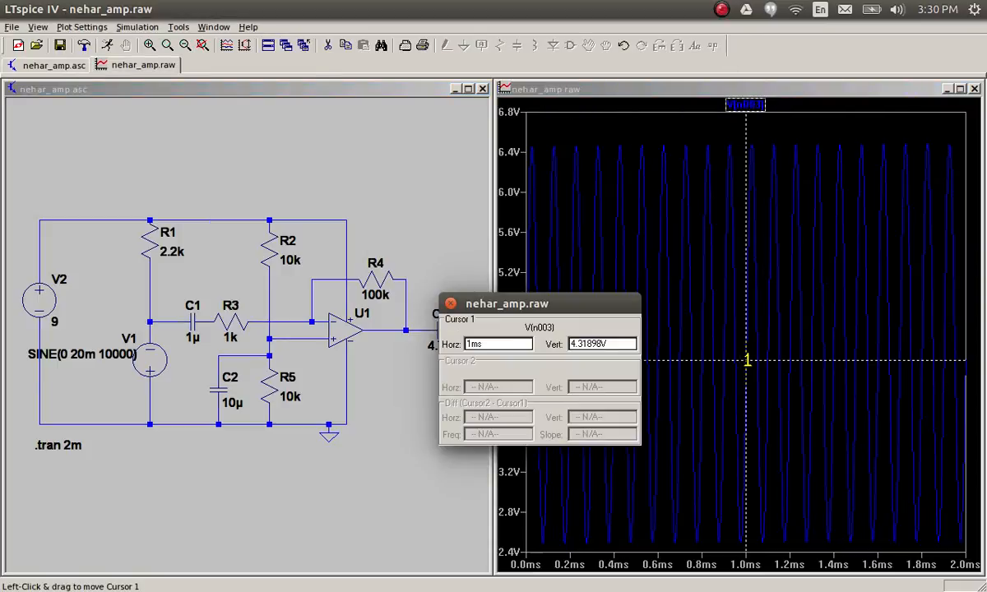
left_click_drag(746, 359, 728, 145)
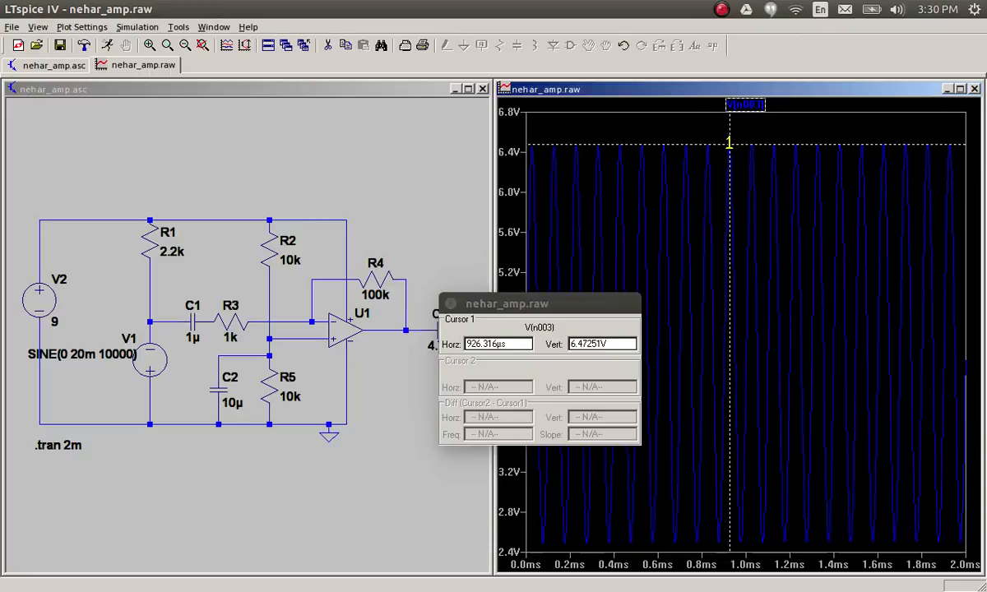
left_click(745, 104)
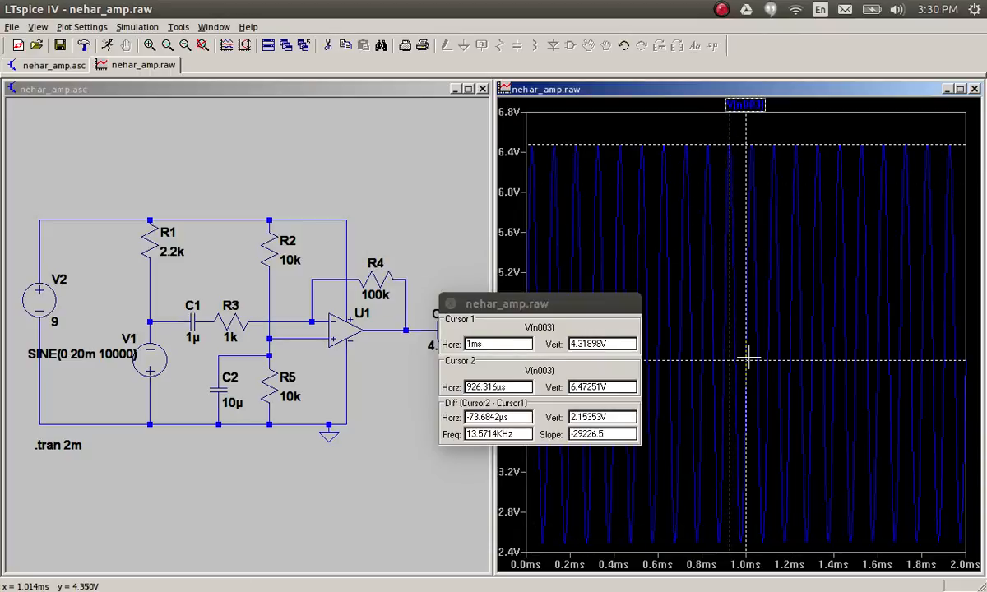
left_click_drag(745, 359, 740, 543)
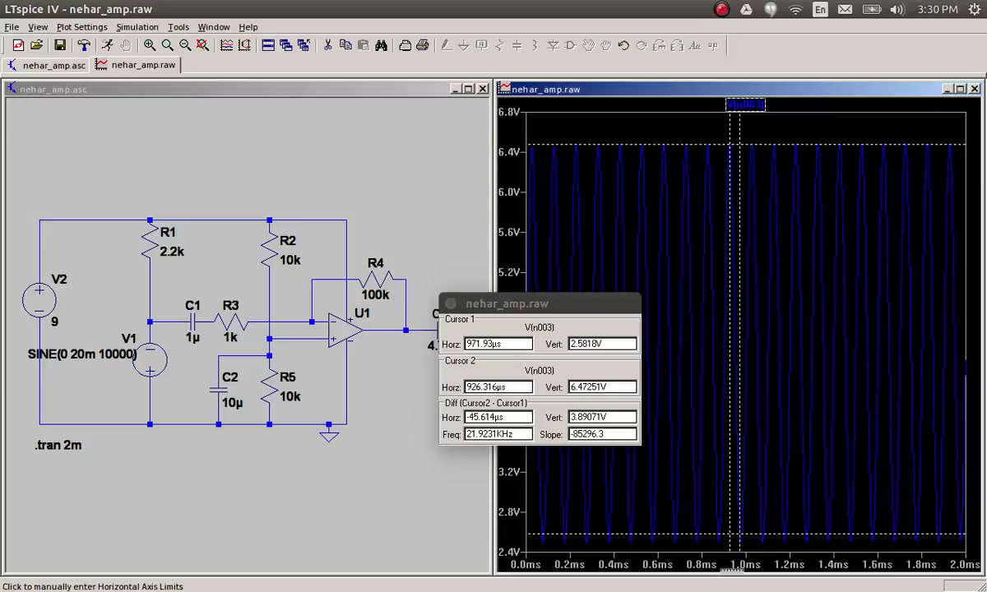